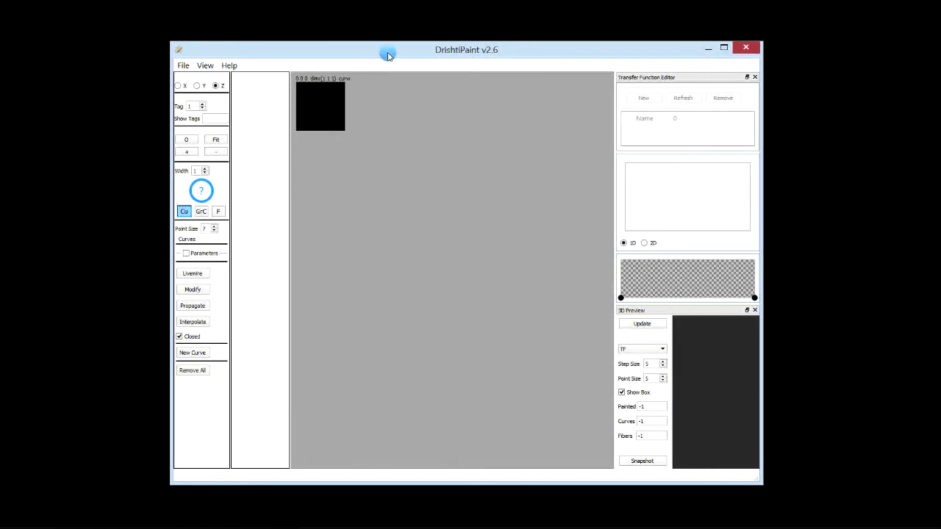
Step: Load the fifth recent file, test.pvl.nc, and go to slice 110 along the Z axis
left_click_drag(399, 48, 342, 50)
left_click(139, 69)
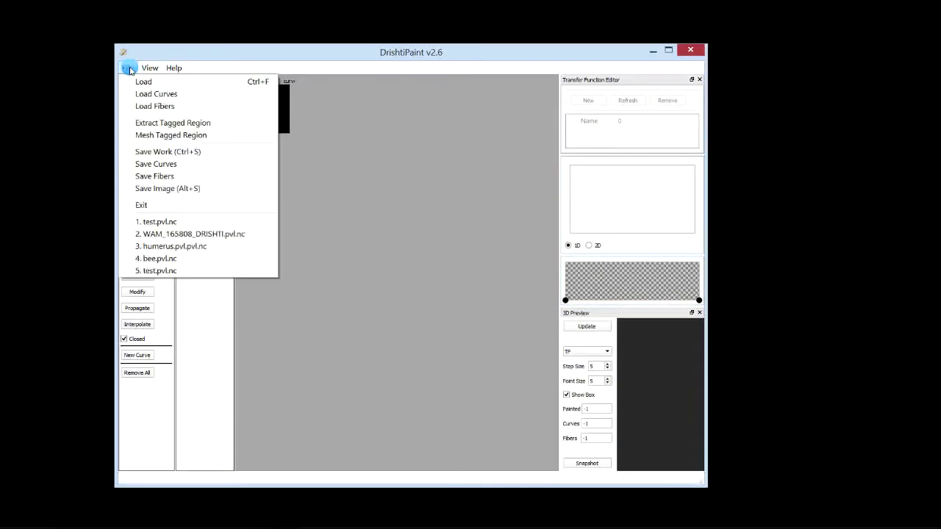
left_click(153, 270)
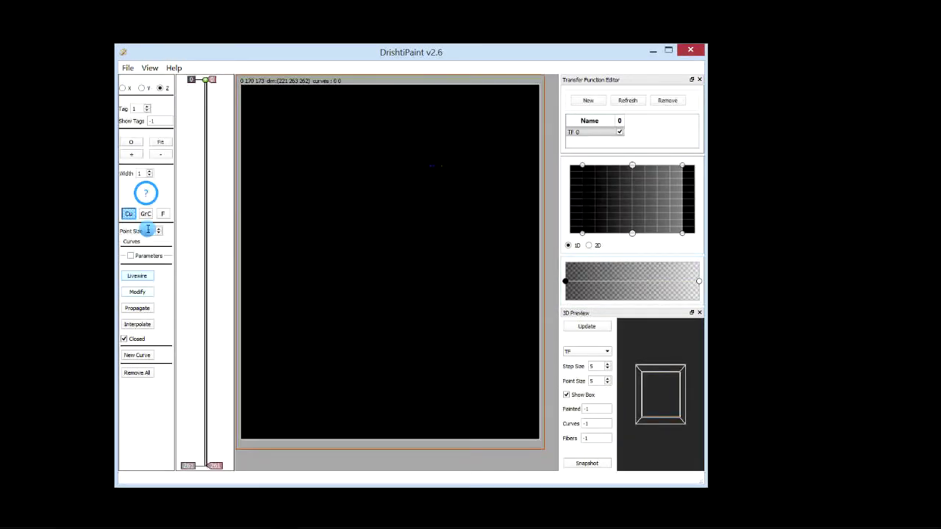
left_click_drag(204, 195, 200, 248)
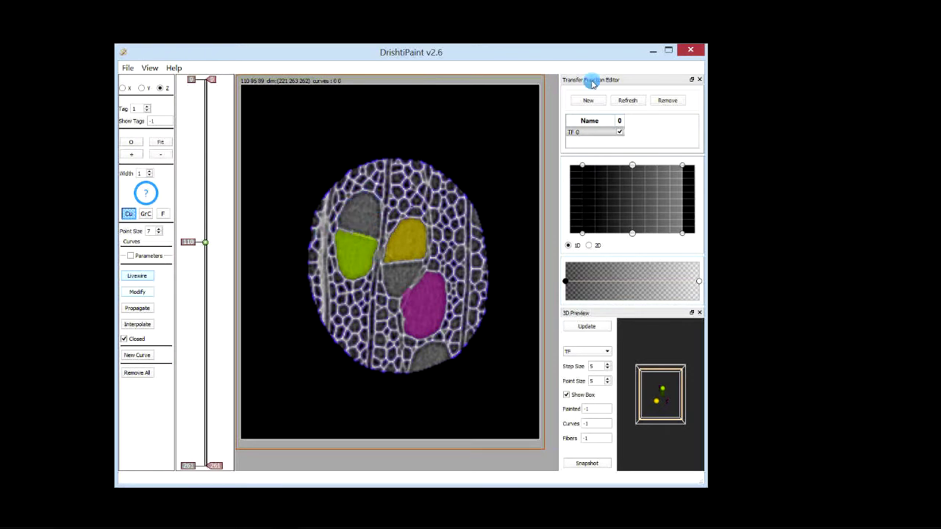
Step: Activate Livewire in curves mode and read the General Help topic in an enlarged Curves Help window
left_click(135, 279)
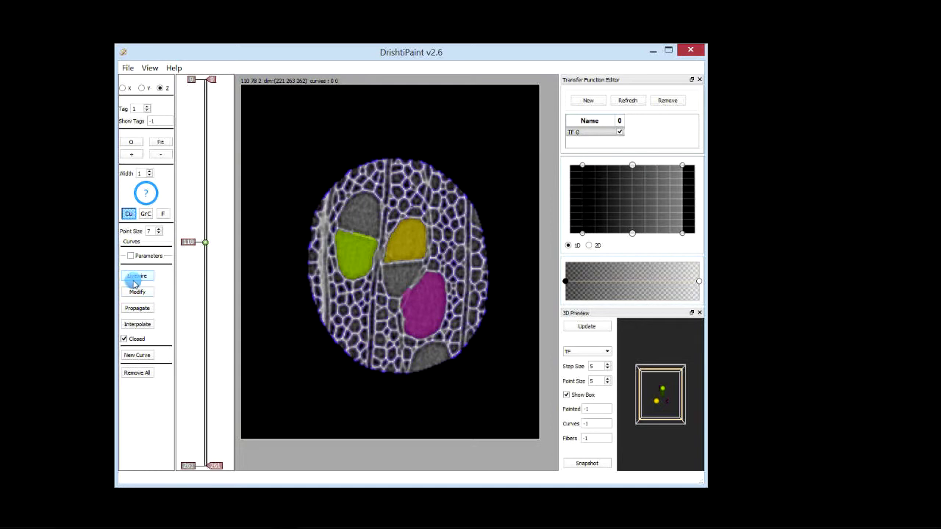
left_click(129, 214)
left_click(146, 193)
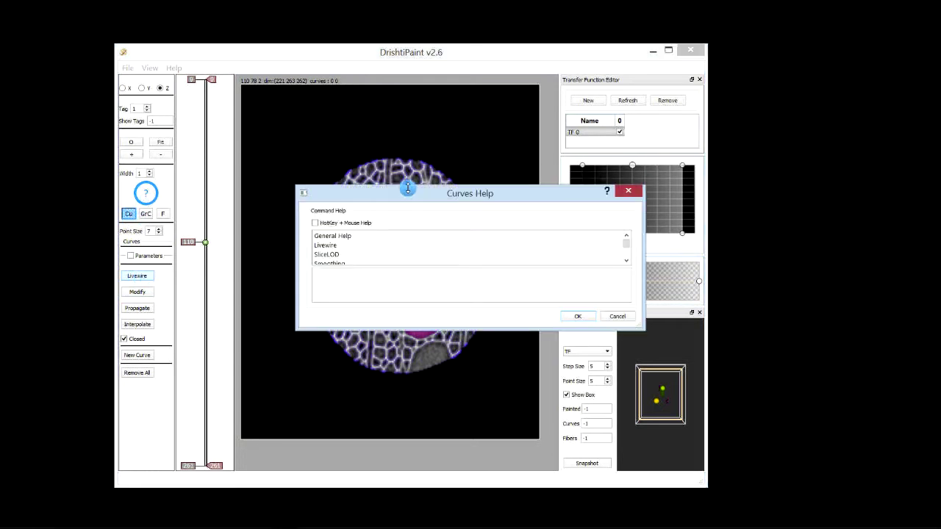
left_click_drag(408, 189, 411, 48)
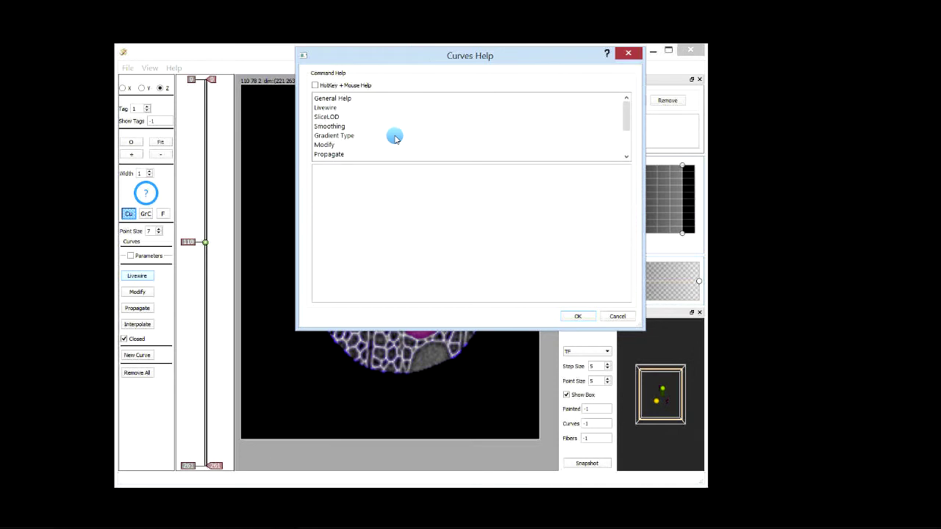
left_click(339, 100)
left_click_drag(384, 166, 385, 200)
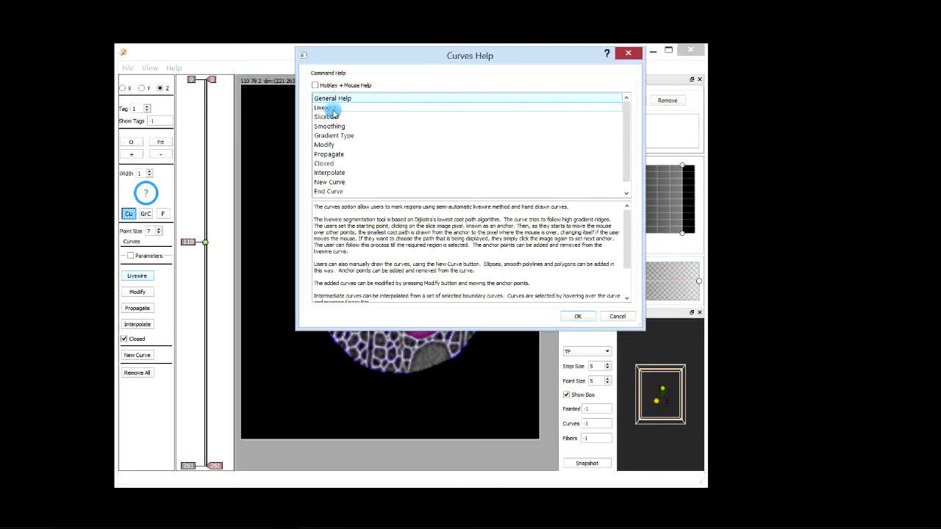
left_click(335, 108)
left_click(344, 98)
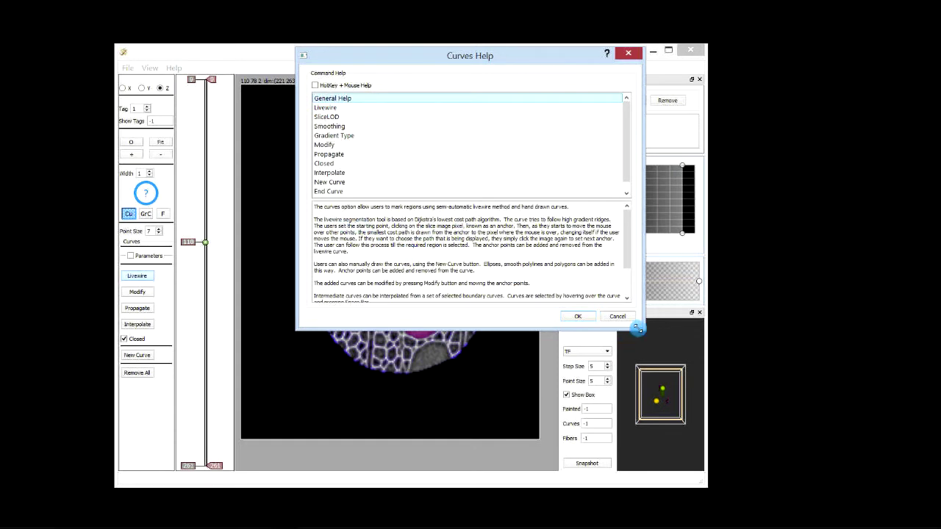
left_click_drag(637, 329, 664, 437)
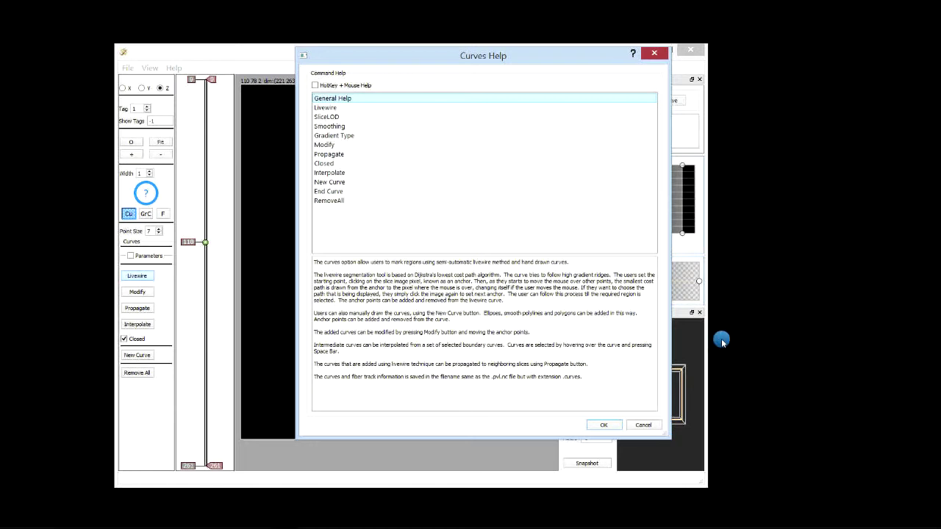
Step: Review the hotkey and mouse commands in the Curves Help and close the help
left_click(315, 85)
scroll(380, 187, "down", 2)
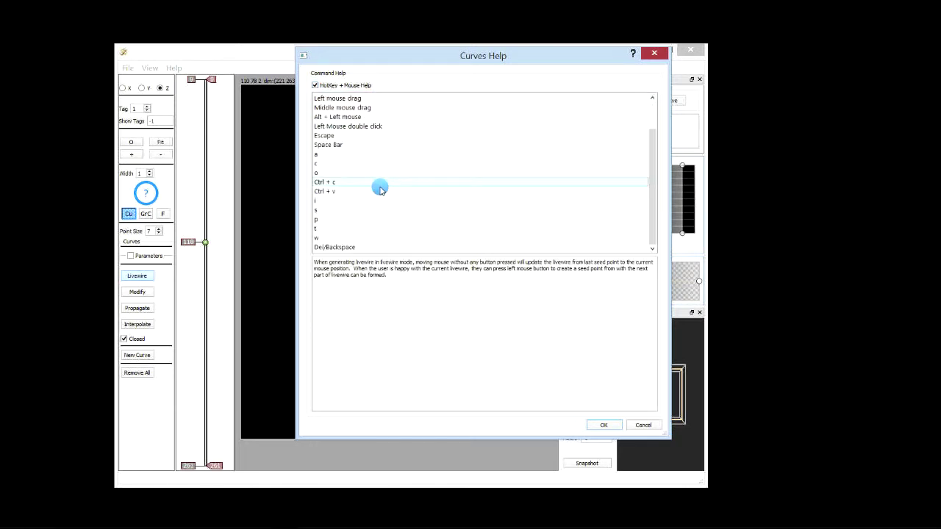
scroll(405, 185, "up", 2)
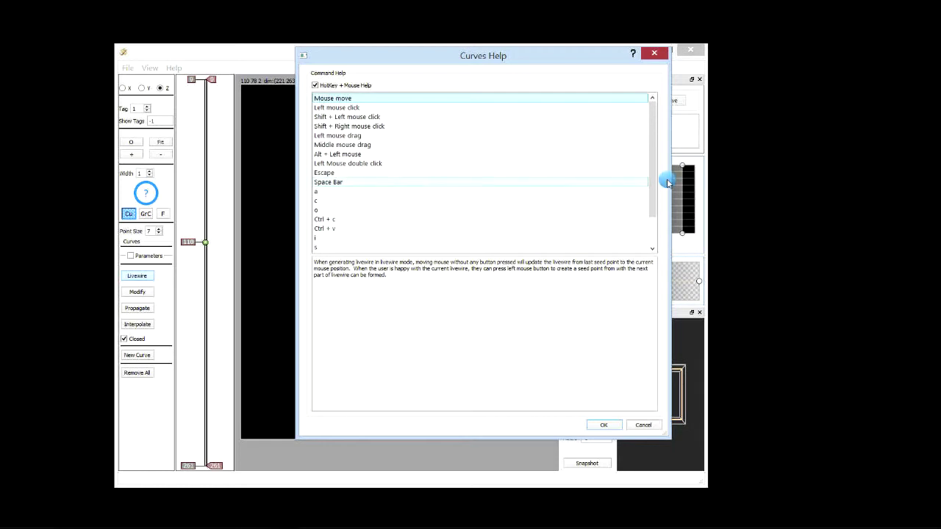
left_click(653, 53)
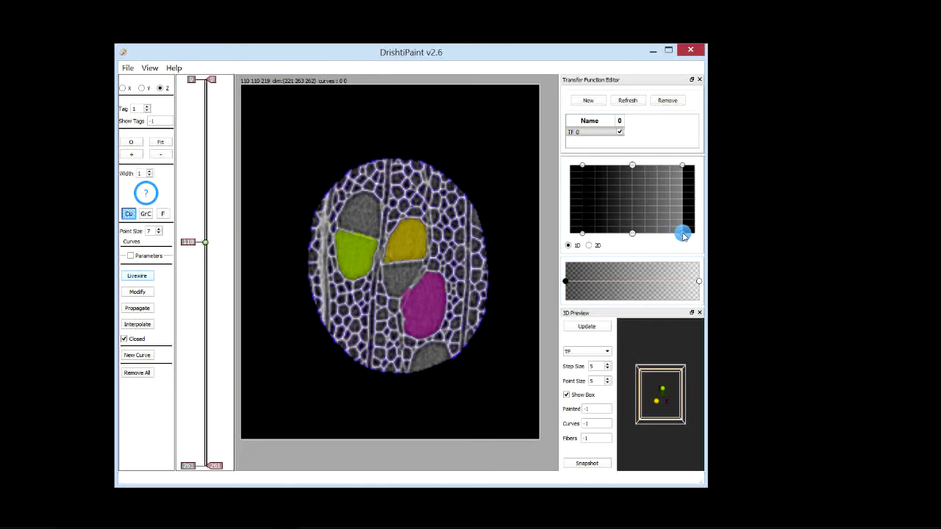
Step: Narrow TF 0 to the lower intensities, reverse its gradient, and add a light gradient point near the dark end
left_click_drag(682, 233, 597, 236)
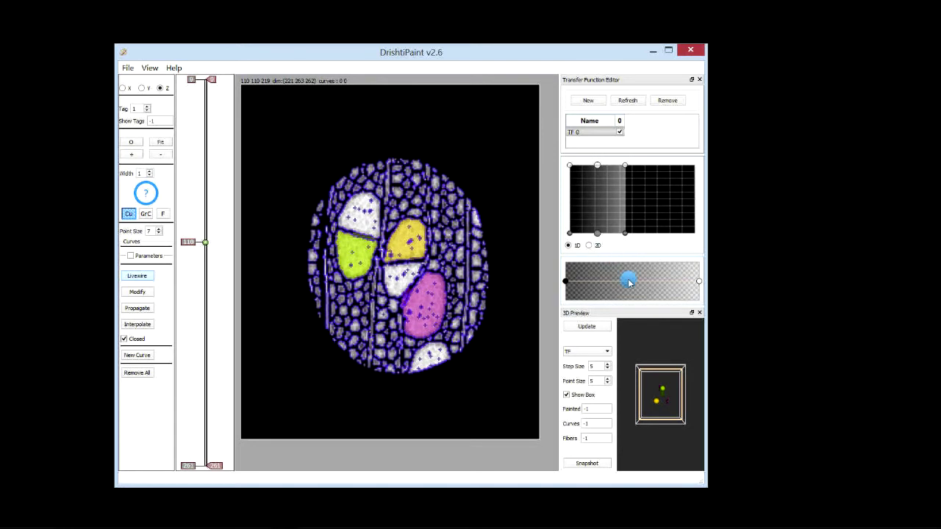
key("f")
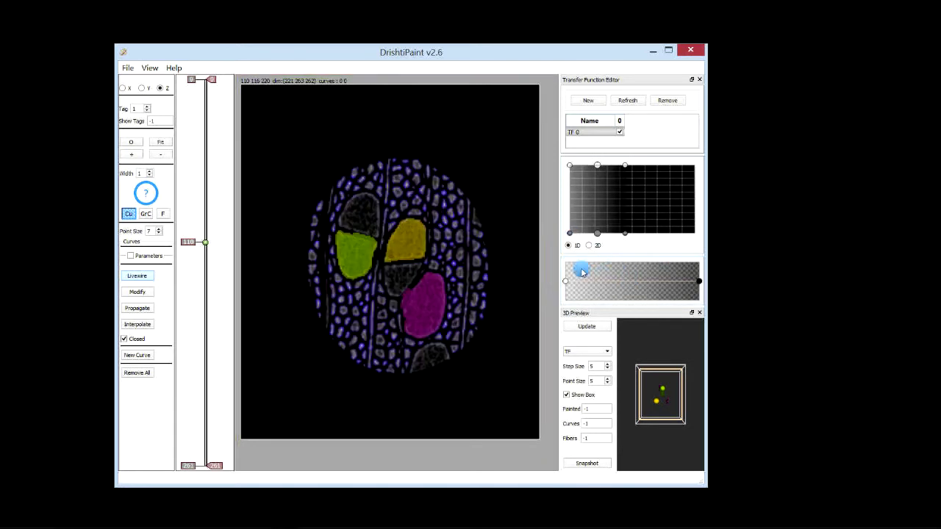
left_click_drag(585, 282, 655, 278)
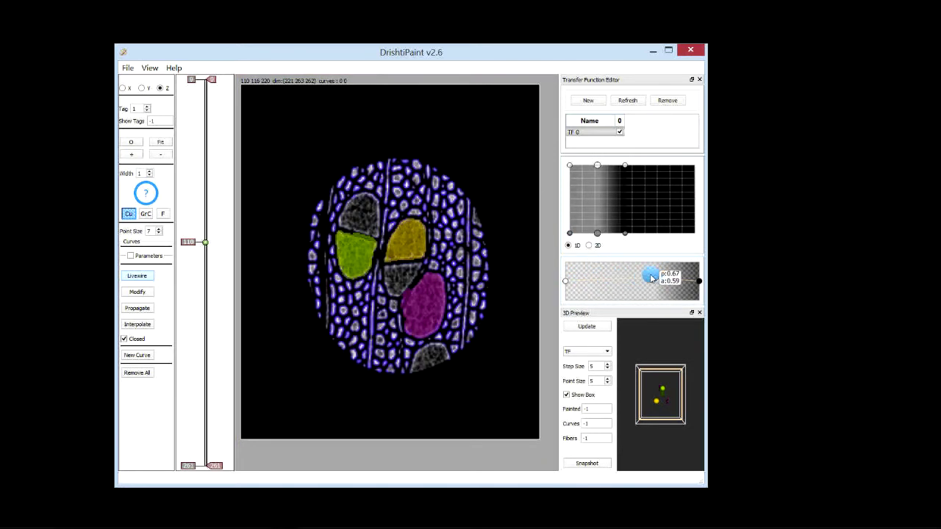
left_click_drag(626, 236, 645, 233)
left_click(342, 225)
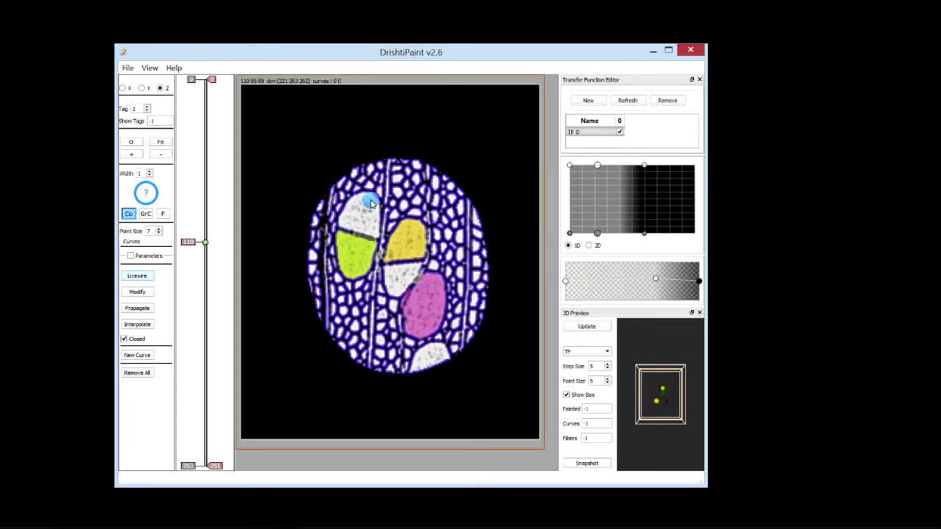
left_click_drag(654, 281, 669, 280)
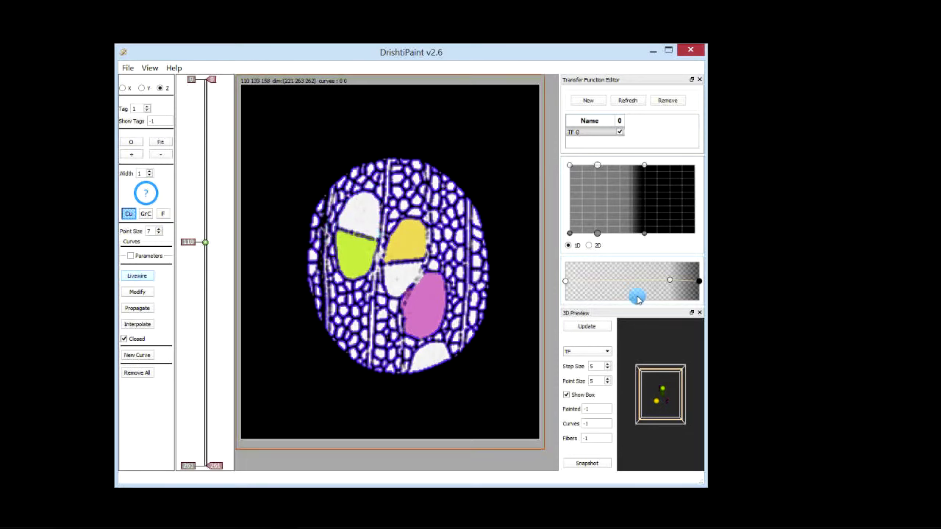
Step: Undock and enlarge the 3D Preview beside the slice view, and close the Transfer Function Editor
left_click_drag(626, 314, 790, 109)
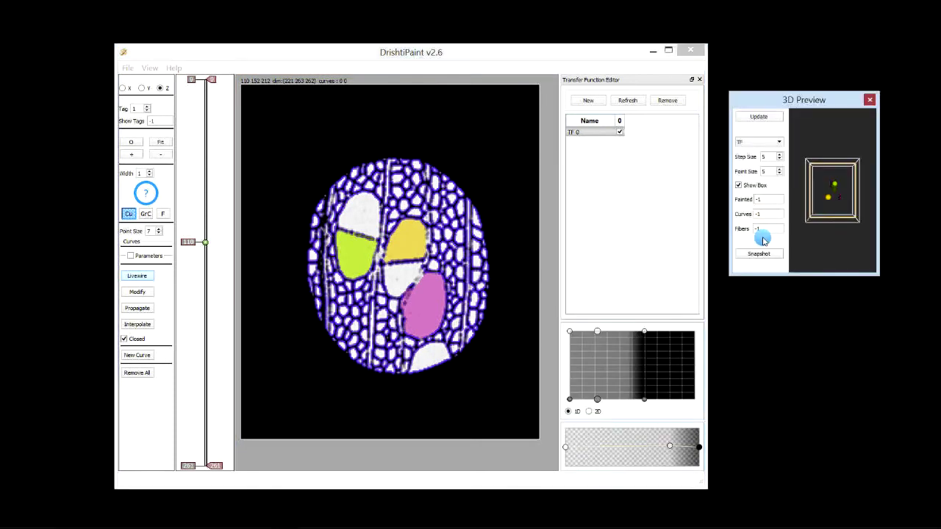
left_click_drag(663, 350, 593, 375)
left_click(699, 79)
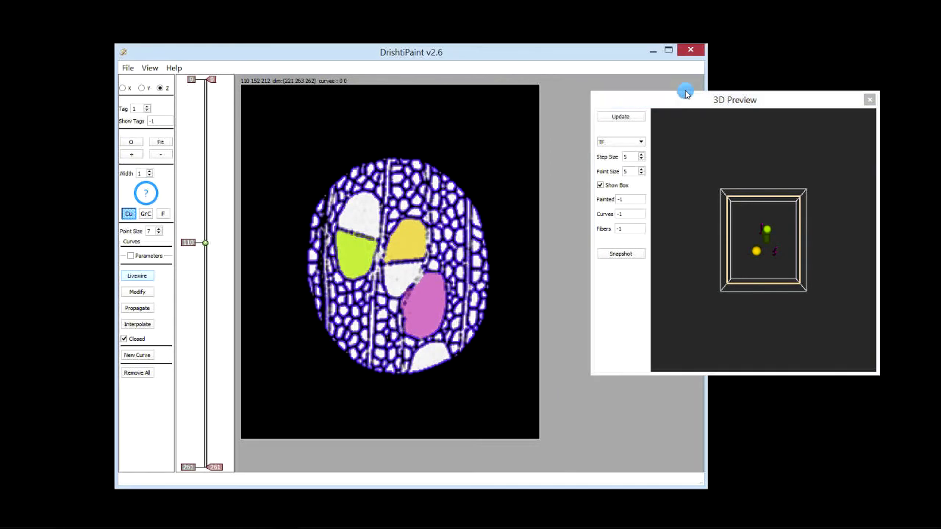
left_click_drag(695, 98, 764, 103)
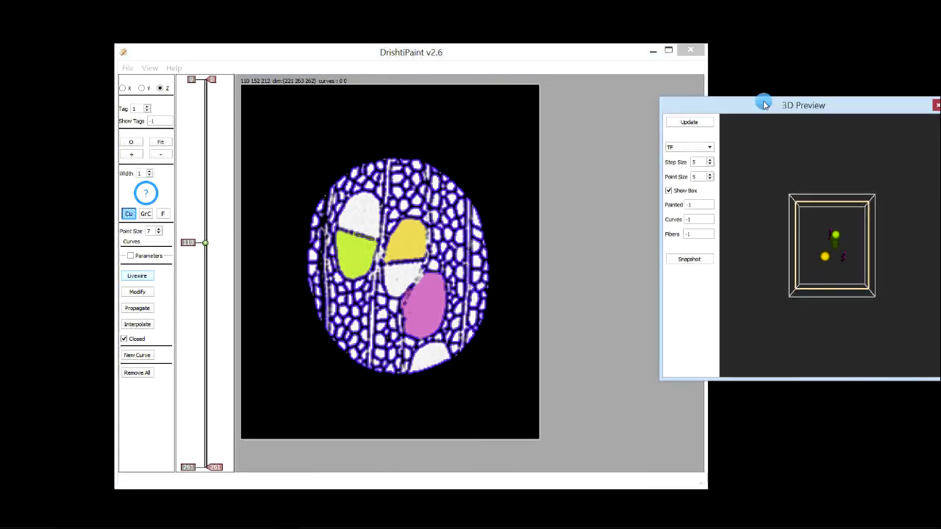
Step: Update the 3D Preview in TF mode and rotate the volume to inspect it from several angles
left_click(697, 128)
left_click_drag(841, 269, 701, 250)
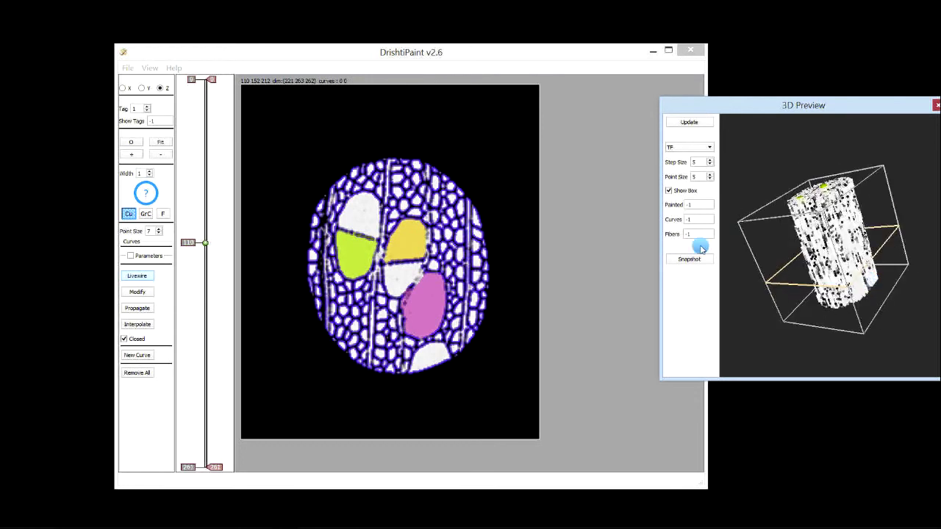
left_click_drag(784, 105, 725, 109)
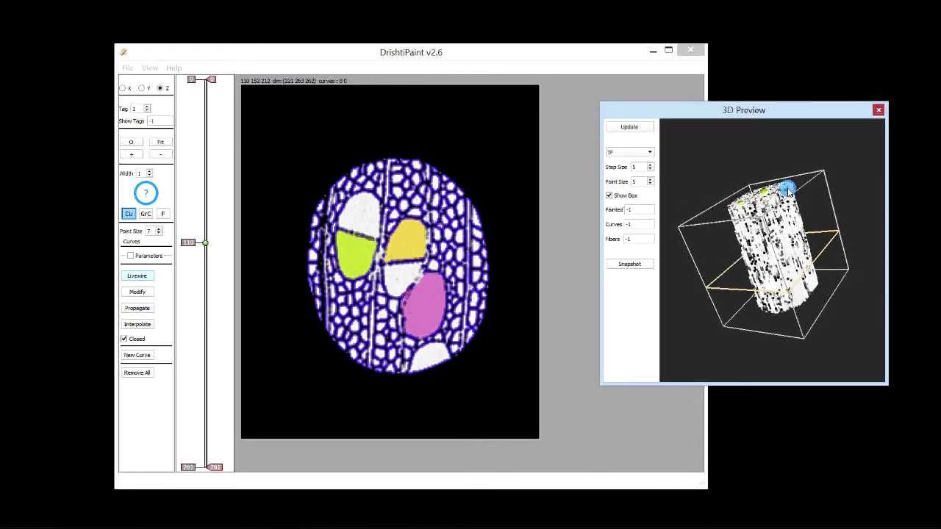
left_click_drag(782, 189, 775, 216)
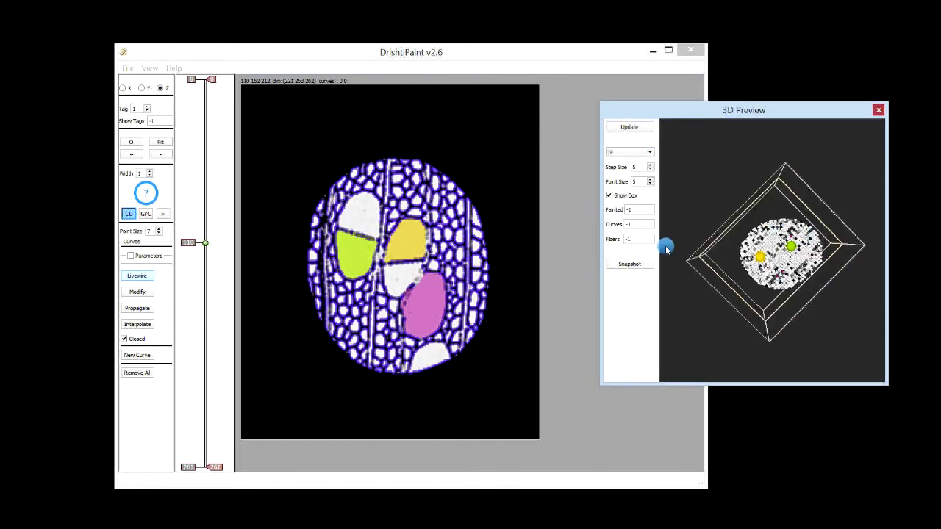
left_click_drag(775, 271, 667, 261)
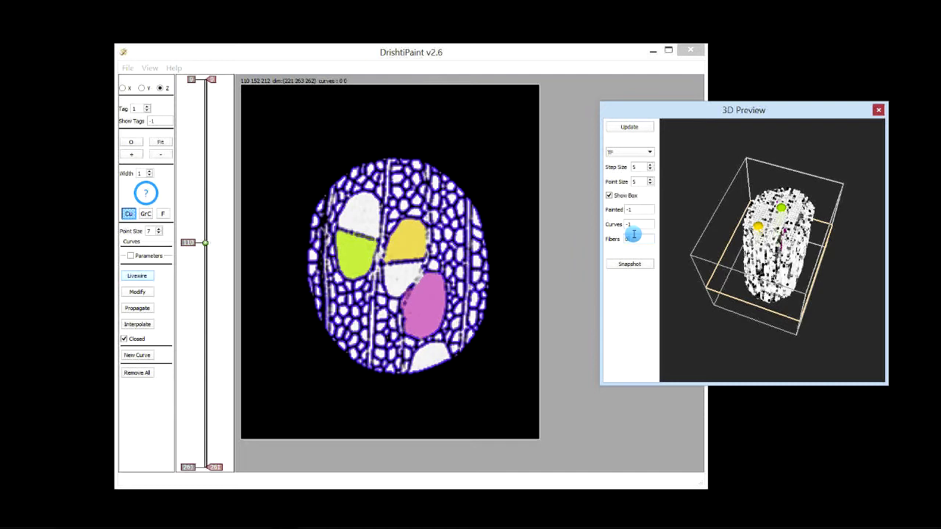
Step: Hide the fibers in the 3D Preview by setting Fibers to 0 and inspect the volume
left_click_drag(773, 269, 664, 143)
scroll(795, 247, "down", 2)
scroll(796, 249, "up", 8)
scroll(794, 258, "down", 5)
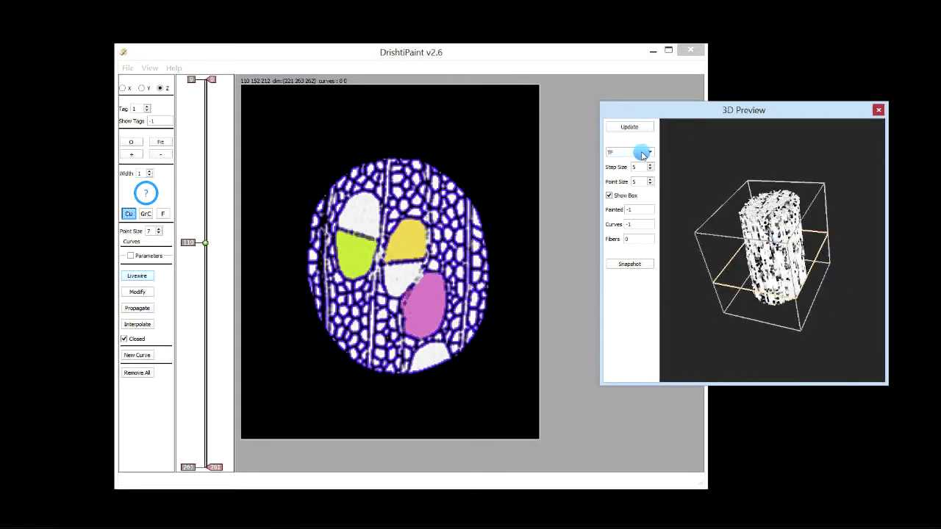
Step: Switch the 3D Preview to Tags mode, update it, and inspect the tagged regions from several angles
left_click(641, 153)
left_click(616, 168)
left_click(631, 130)
left_click_drag(784, 273, 735, 256)
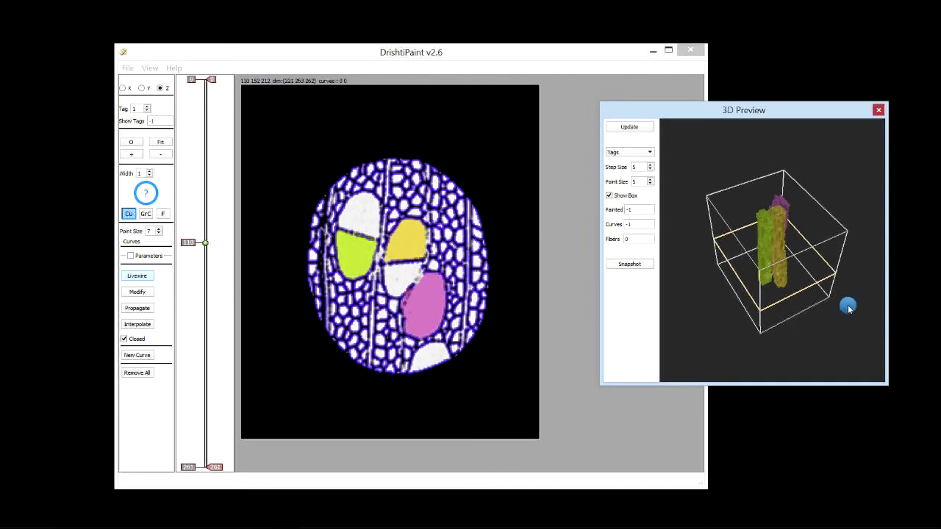
left_click_drag(848, 305, 791, 267)
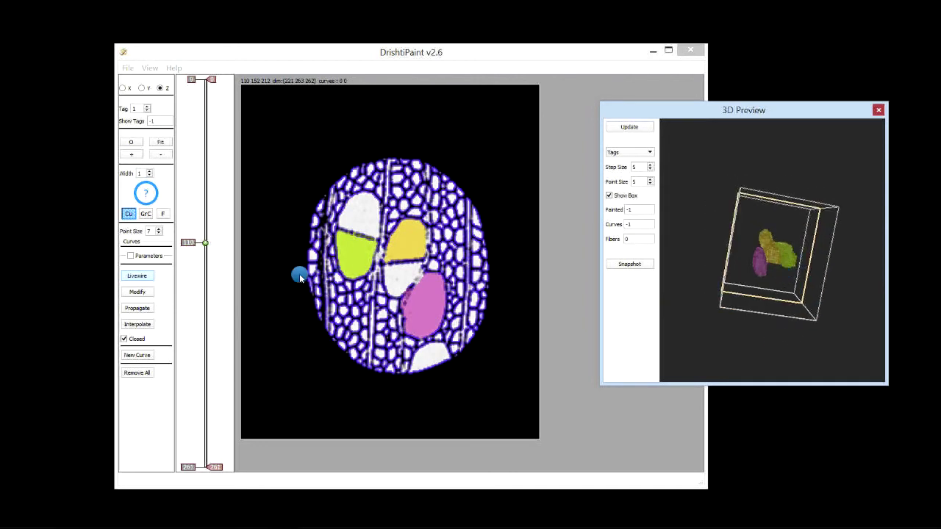
Step: Select tag 4, change its colour to light violet in the Tag Color Editor, and close the editor
left_click(150, 108)
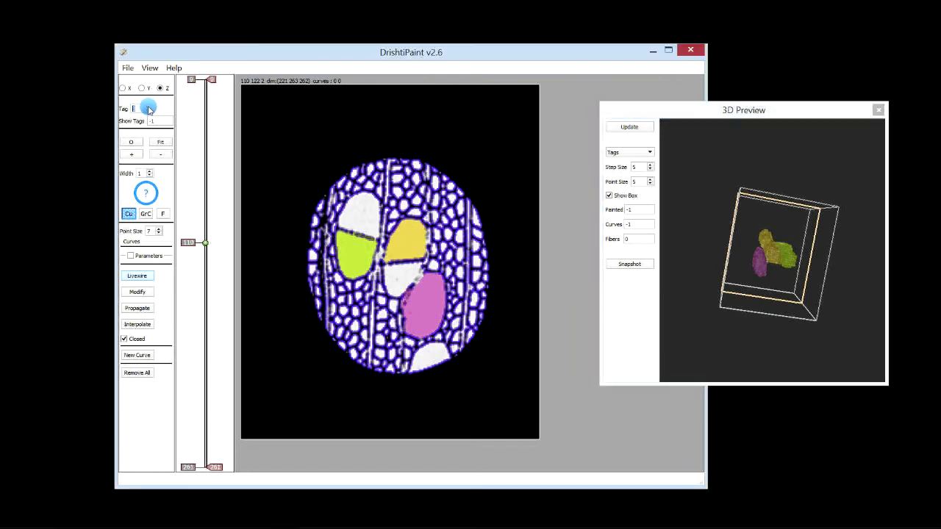
left_click(149, 67)
left_click(146, 109)
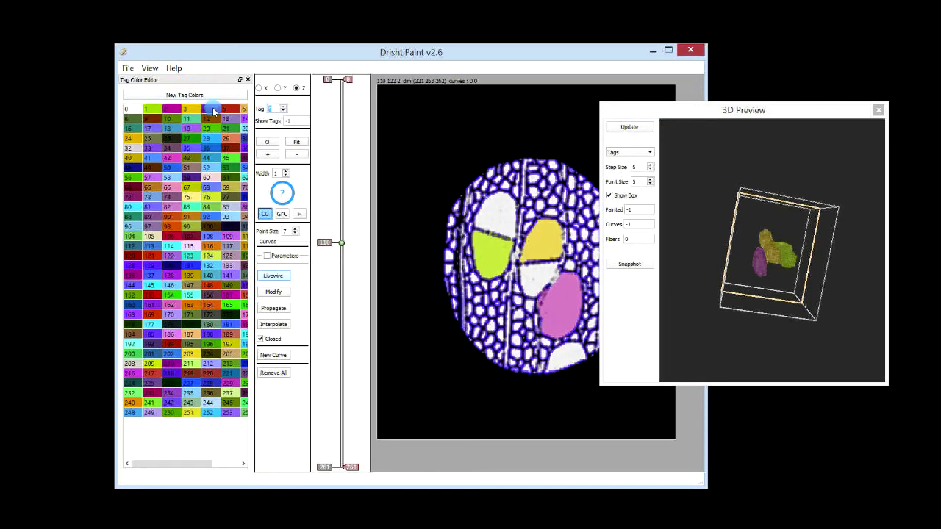
double_click(211, 108)
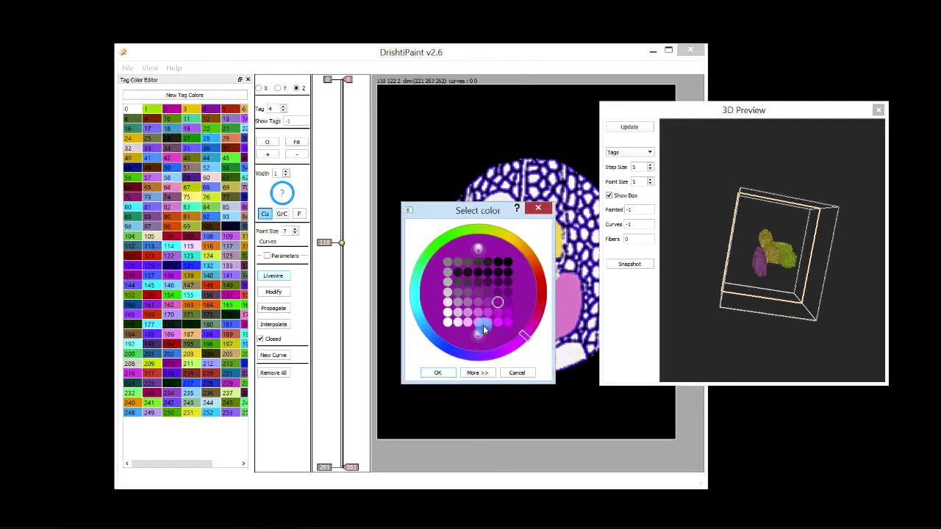
left_click(446, 374)
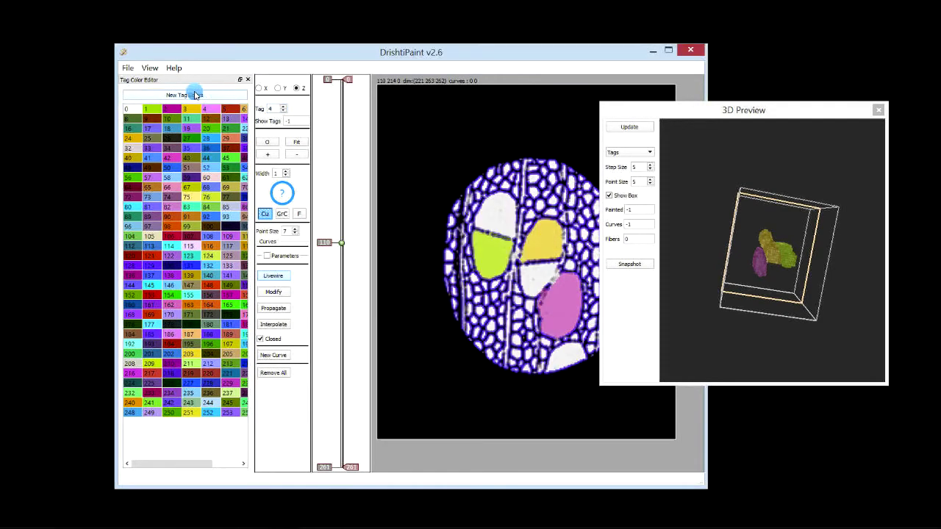
left_click(246, 81)
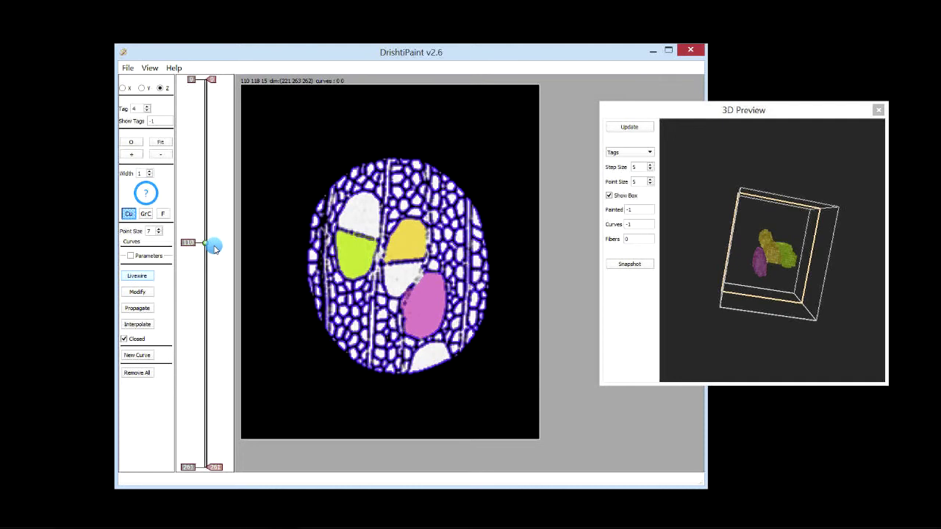
Step: Trace a closed livewire curve with tag 4 around the untagged white cell directly above the green region on slice 110
left_click(339, 223)
left_click(380, 207)
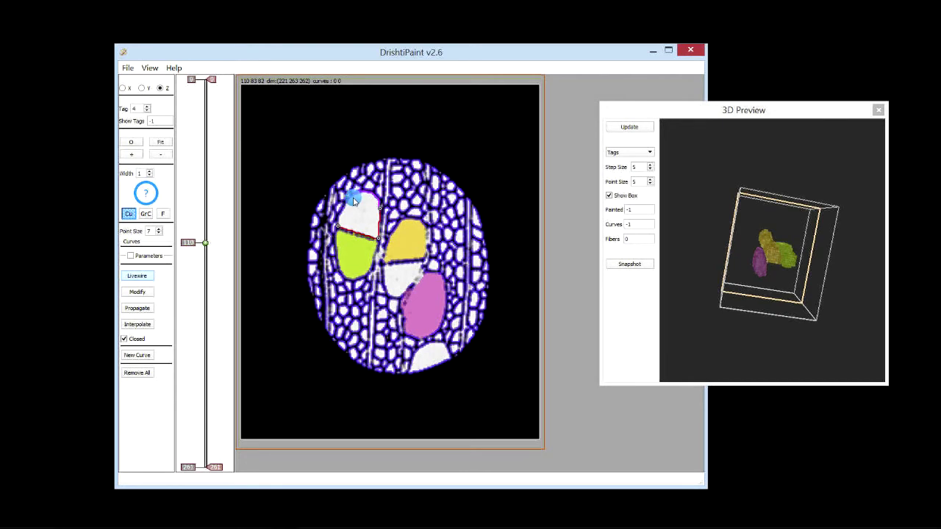
left_click(351, 198)
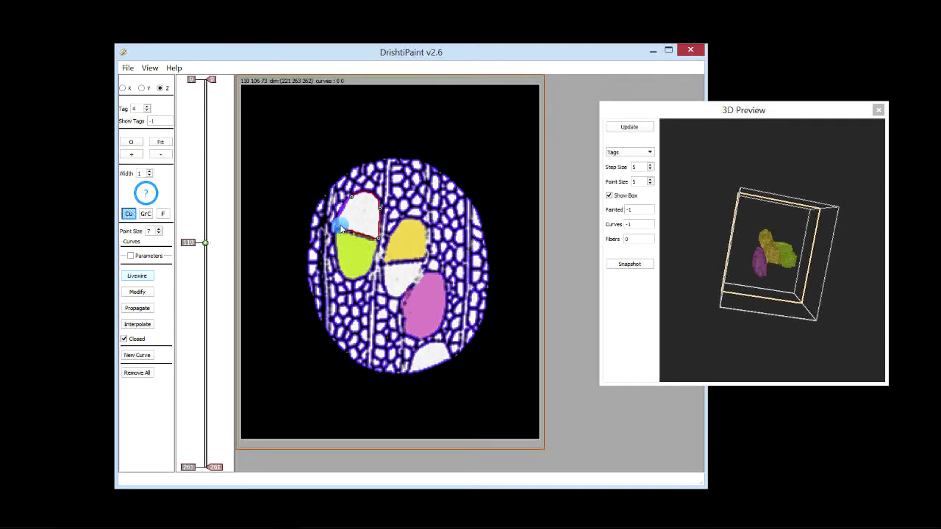
right_click(341, 228)
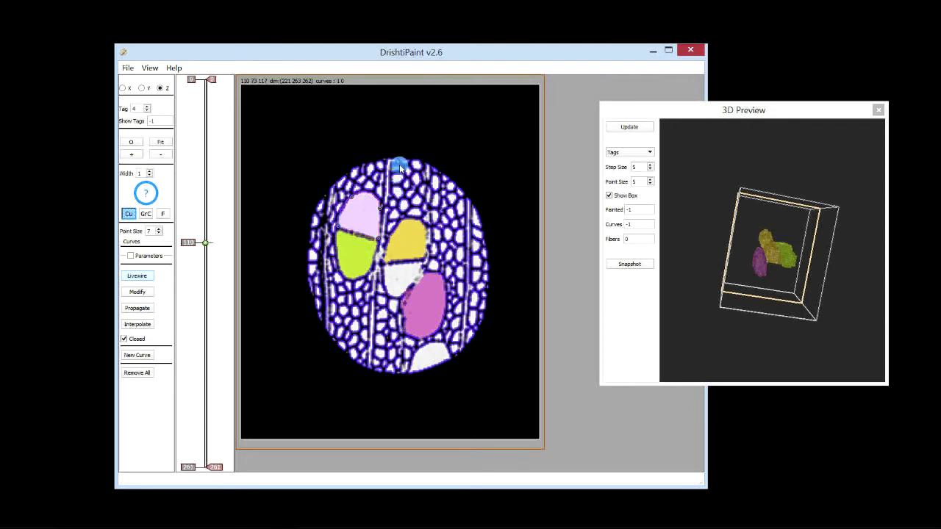
Step: Zoom in on the tagged regions in the 3D Preview and orbit around them to inspect the tag 4 curve
left_click_drag(765, 311, 807, 259)
scroll(806, 259, "up", 5)
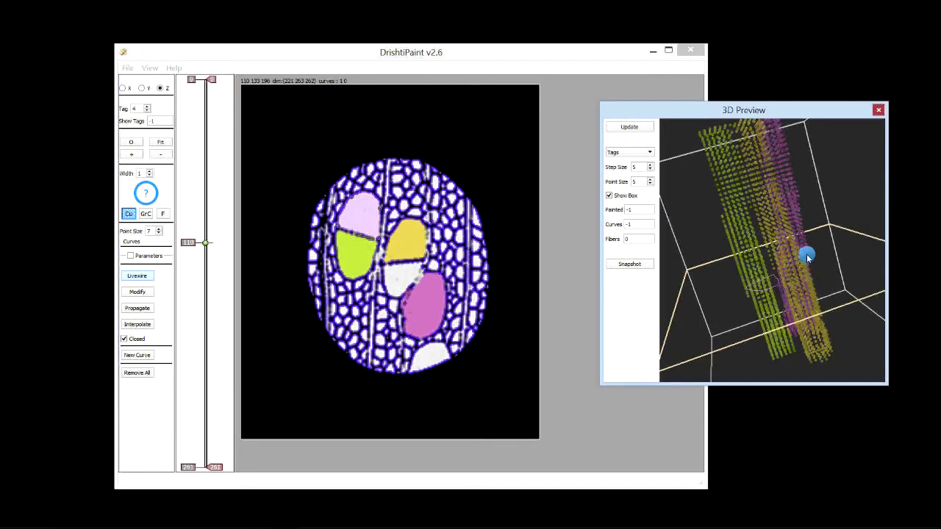
left_click_drag(804, 254, 811, 296)
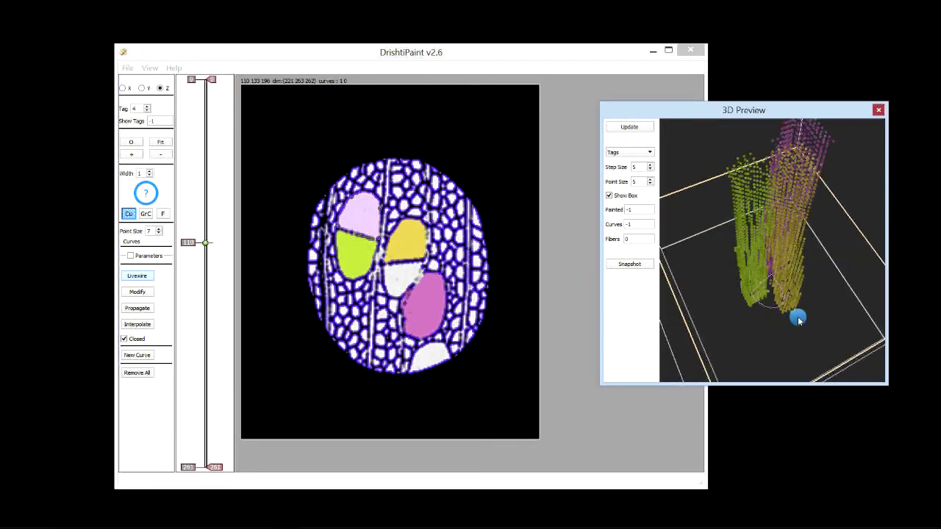
Step: Trace a closed tag 4 livewire curve around the white cell directly above the green region on slice 138
left_click(197, 289)
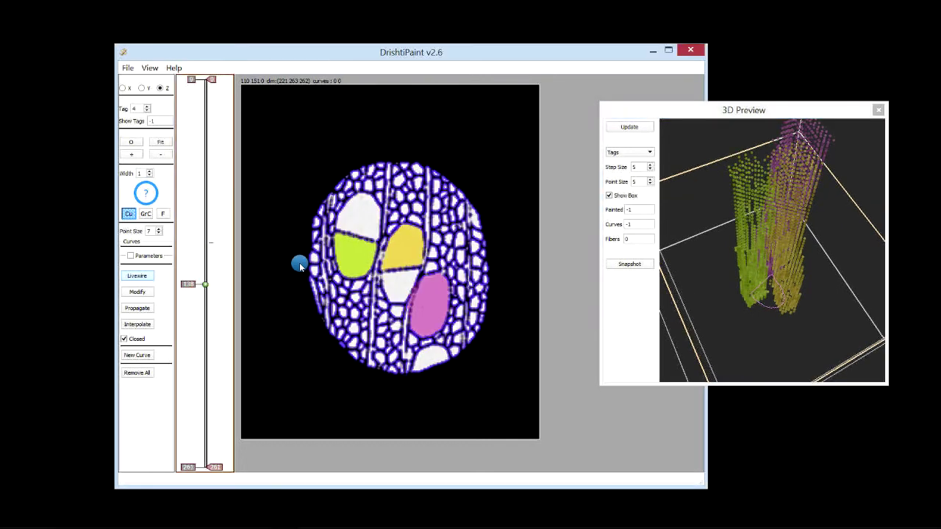
left_click(338, 223)
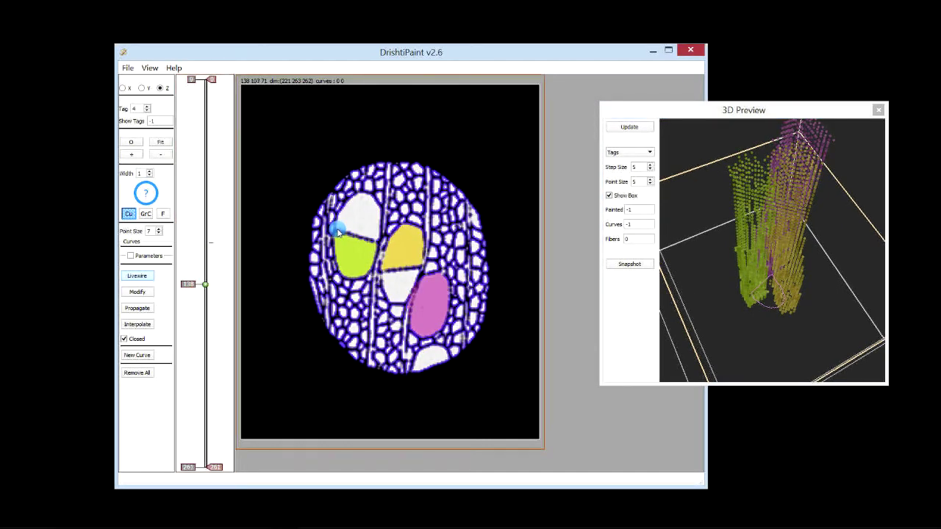
left_click(338, 231)
left_click(376, 241)
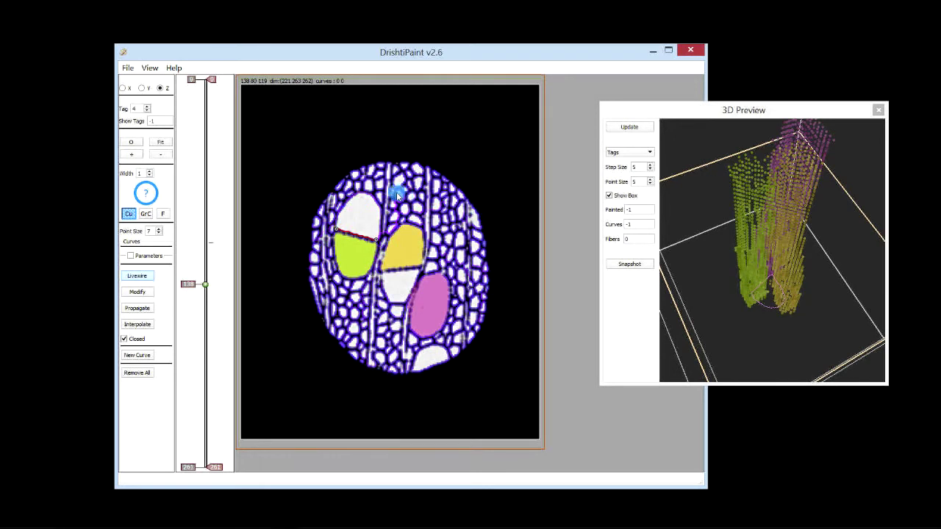
left_click(338, 231)
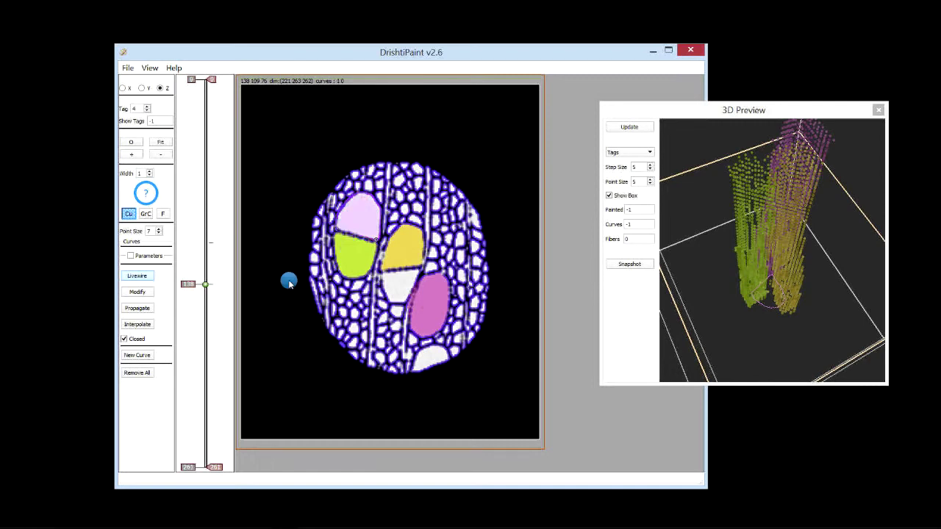
Step: Outline the white cell above the green region on slice 167 with a closed tag 4 livewire curve
left_click(199, 331)
left_click(341, 233)
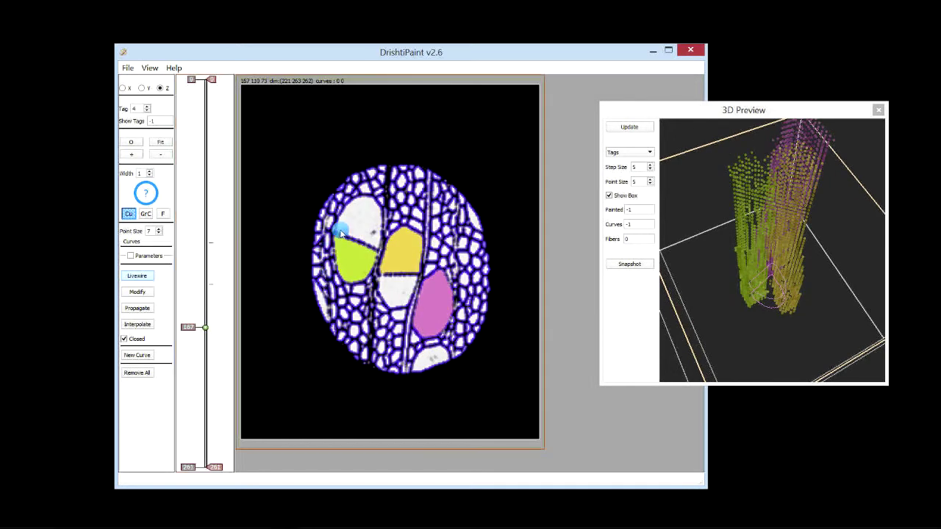
left_click(379, 250)
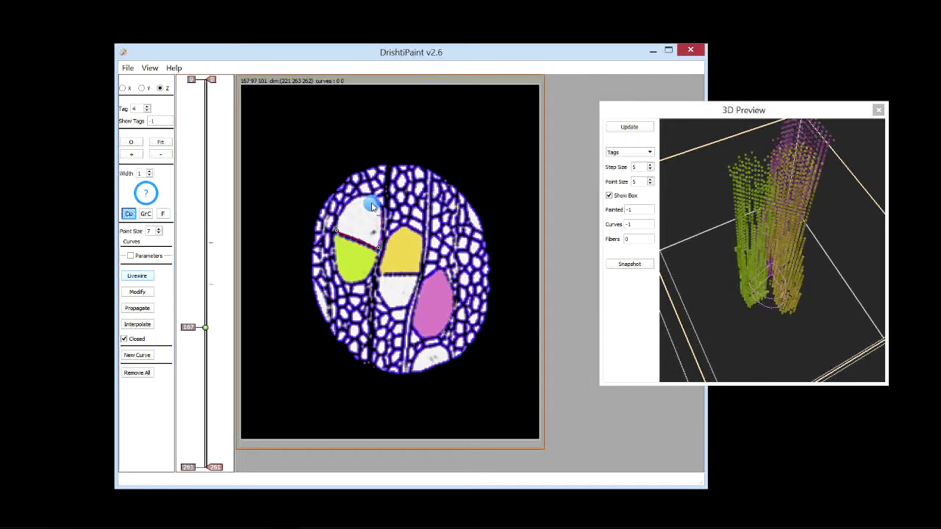
left_click(338, 223)
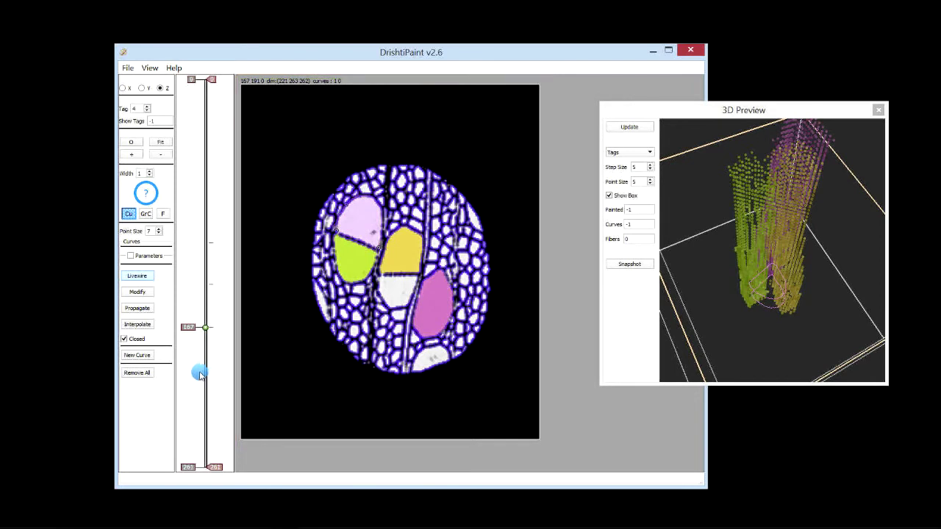
Step: Go to slice 196 and trace a closed tag 4 livewire curve around the white cell above the green region
left_click(202, 371)
left_click(339, 241)
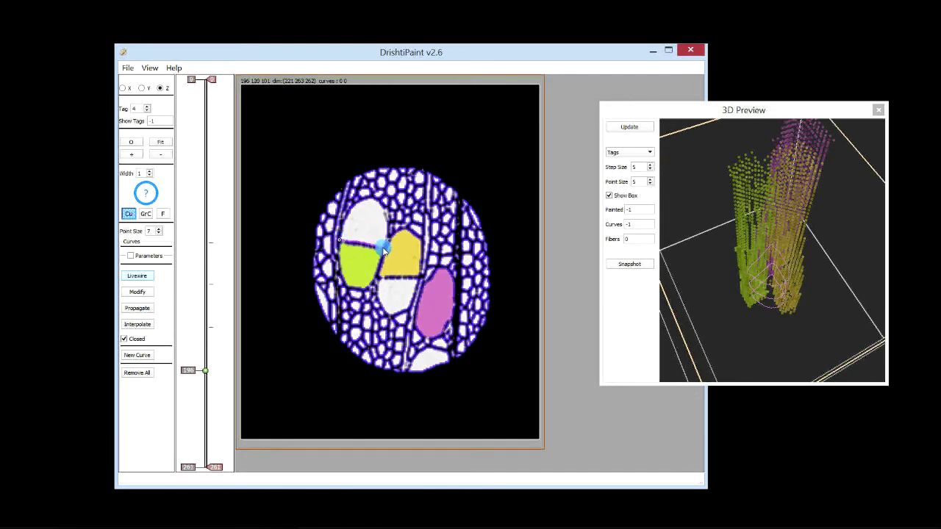
left_click(383, 245)
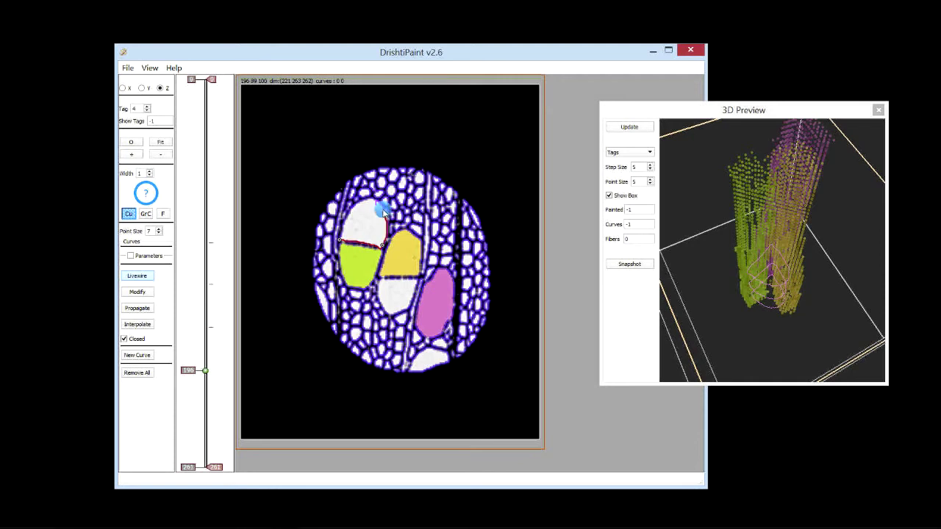
left_click(383, 211)
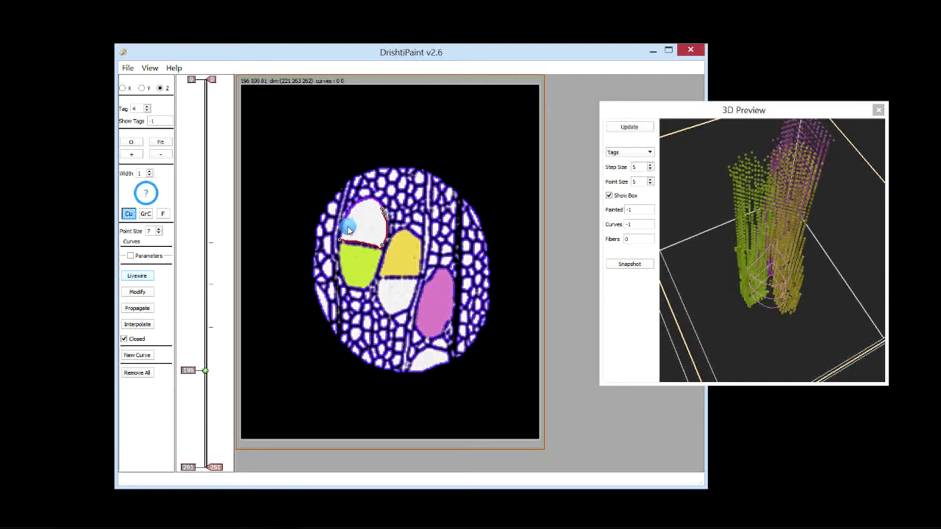
left_click(343, 244)
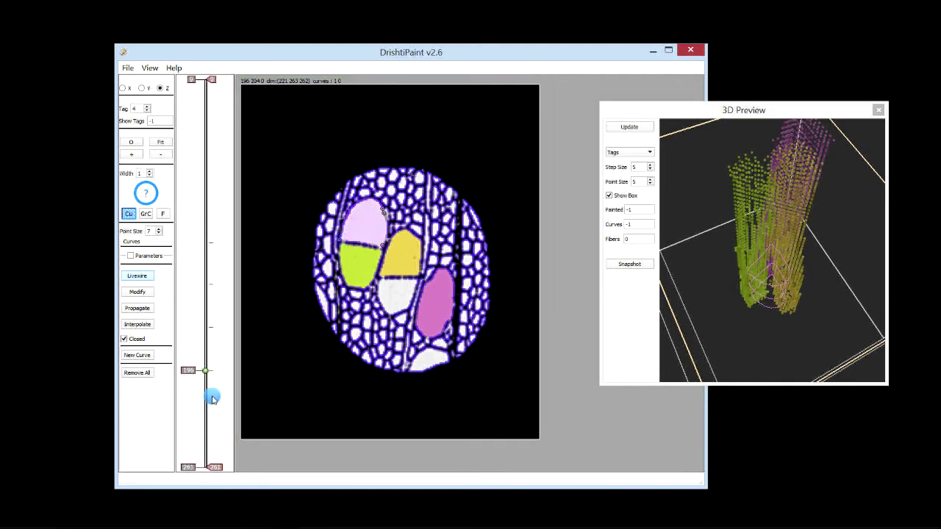
Step: On slice 225, enclose the white cell above the green region with a closed tag 4 livewire curve
left_click_drag(210, 394, 201, 414)
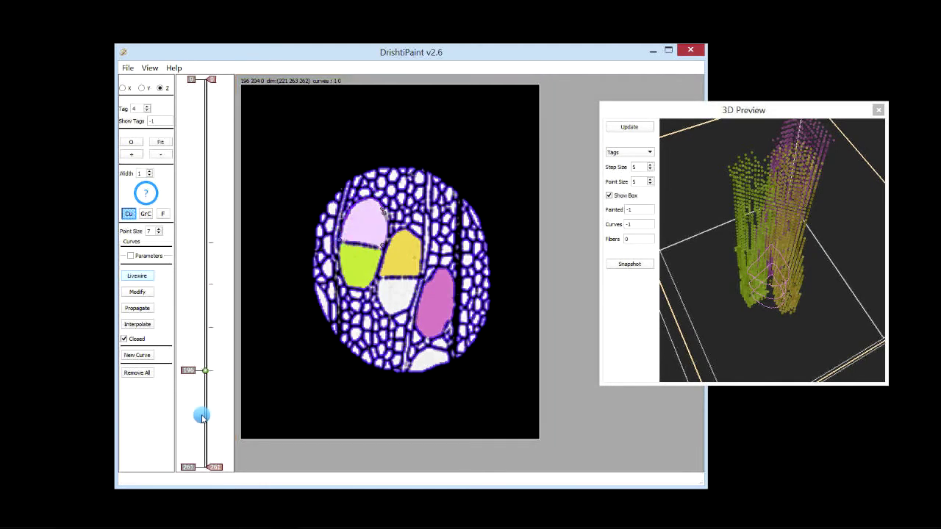
left_click(342, 245)
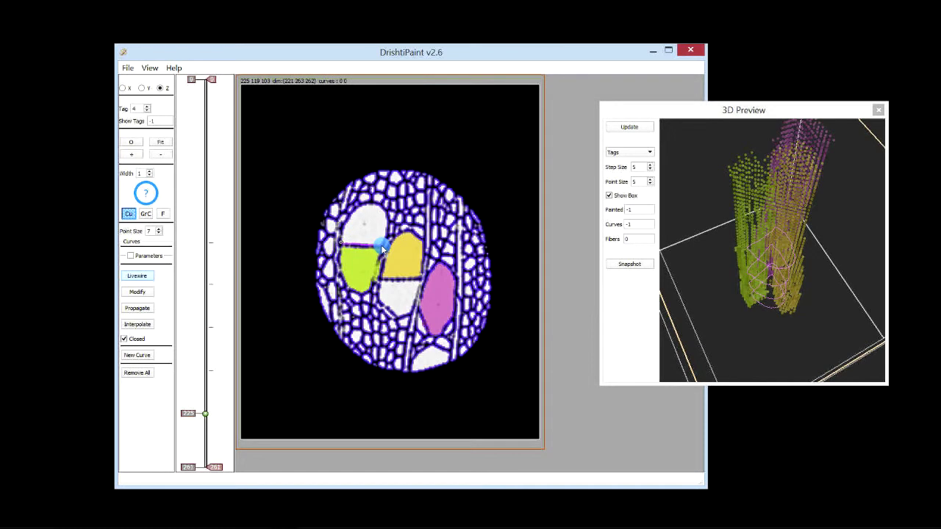
left_click(381, 248)
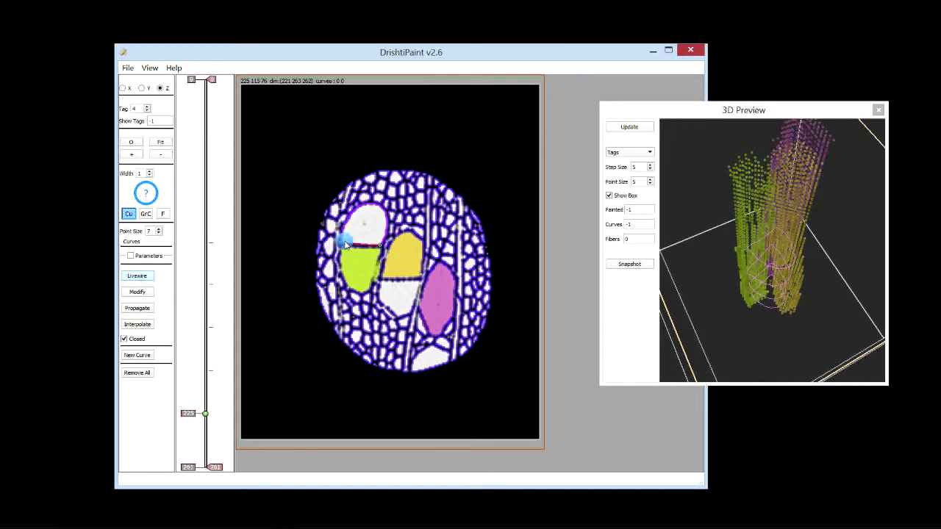
left_click(345, 245)
Step: Trace the white cell above the green region on slice 255 as a closed tag 4 livewire curve
mouse_move(199, 445)
left_mouse_down()
mouse_move(203, 467)
mouse_move(200, 458)
left_mouse_up()
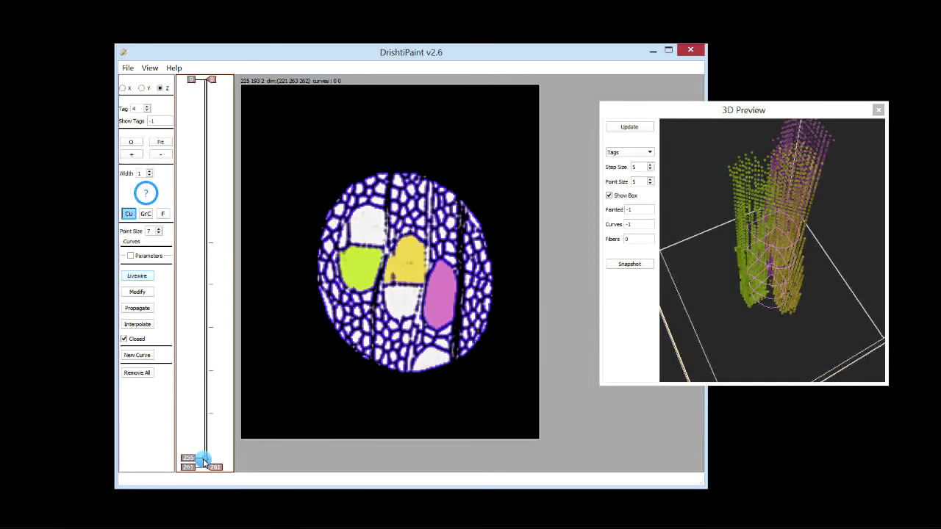
left_click(351, 245)
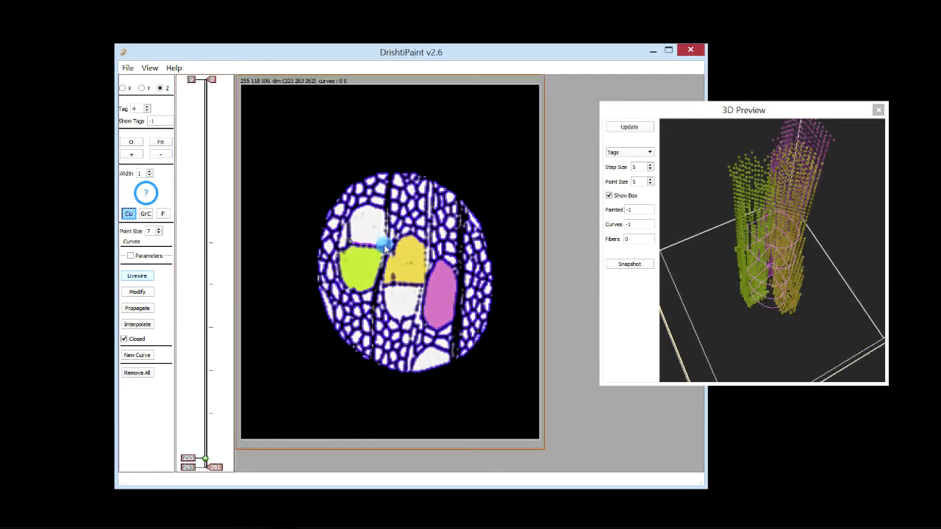
left_click(384, 244)
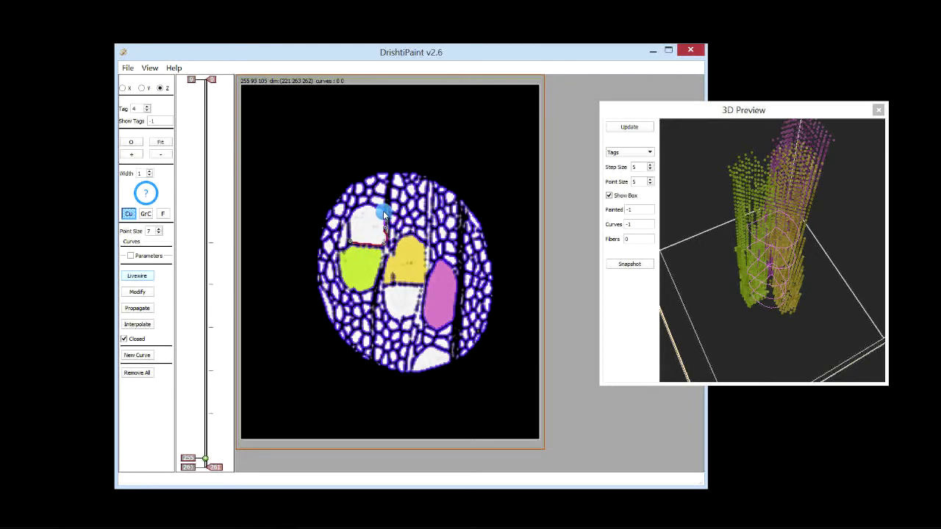
left_click(383, 211)
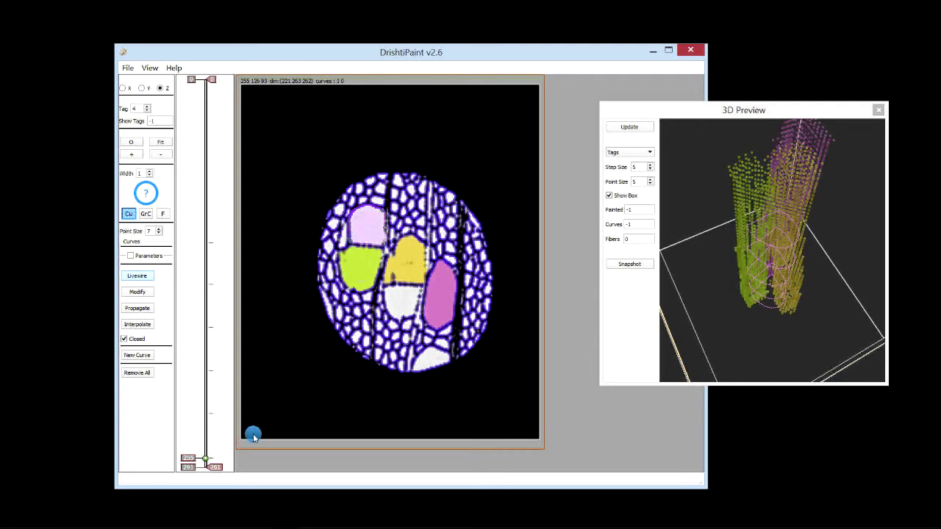
Step: Return to slice 81 and outline the white cell above the green region with a closed tag 4 livewire curve
left_click_drag(189, 458, 191, 200)
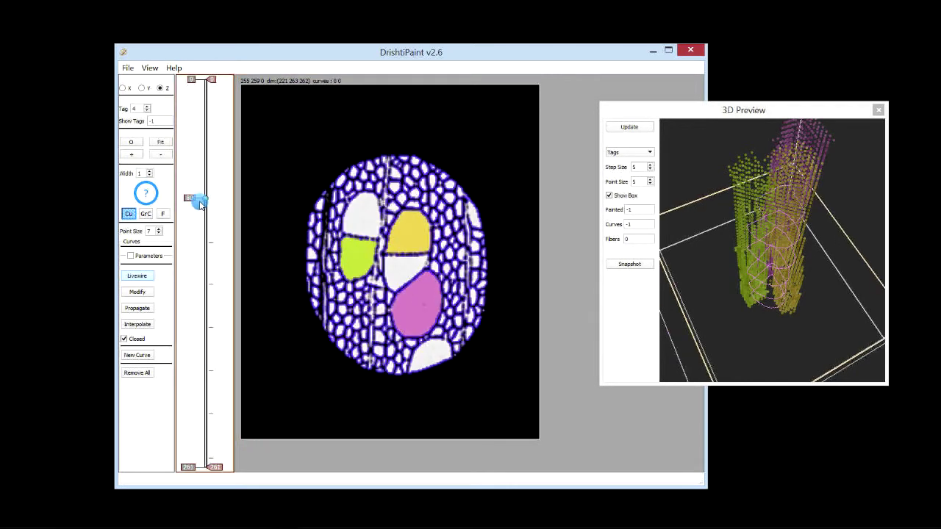
left_click(344, 233)
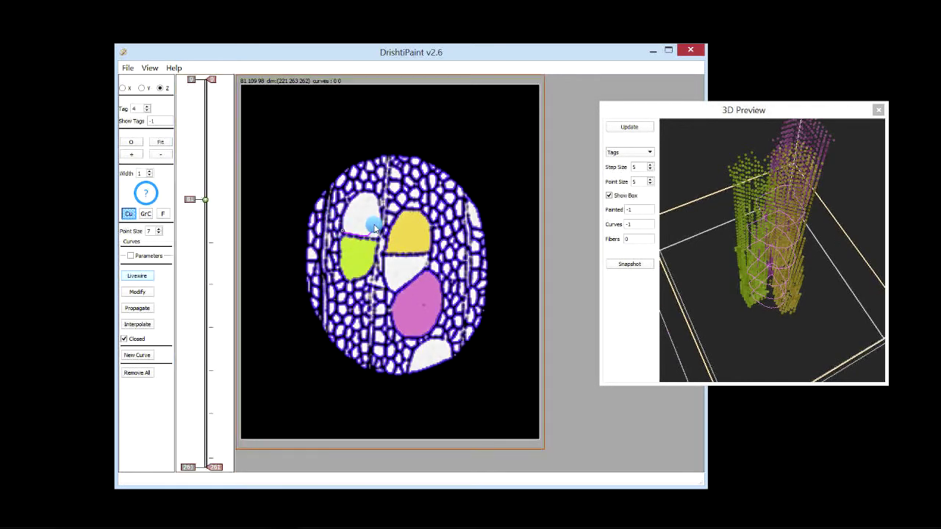
left_click(379, 237)
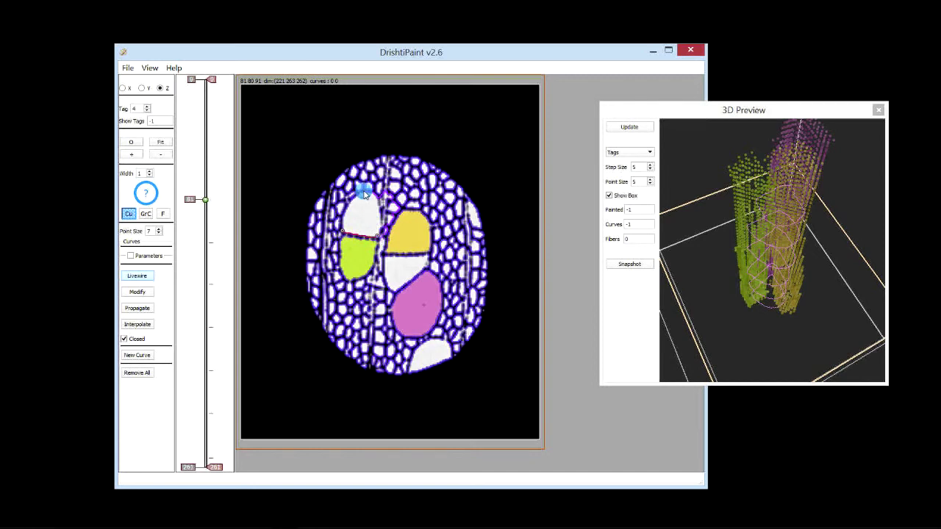
left_click(380, 220)
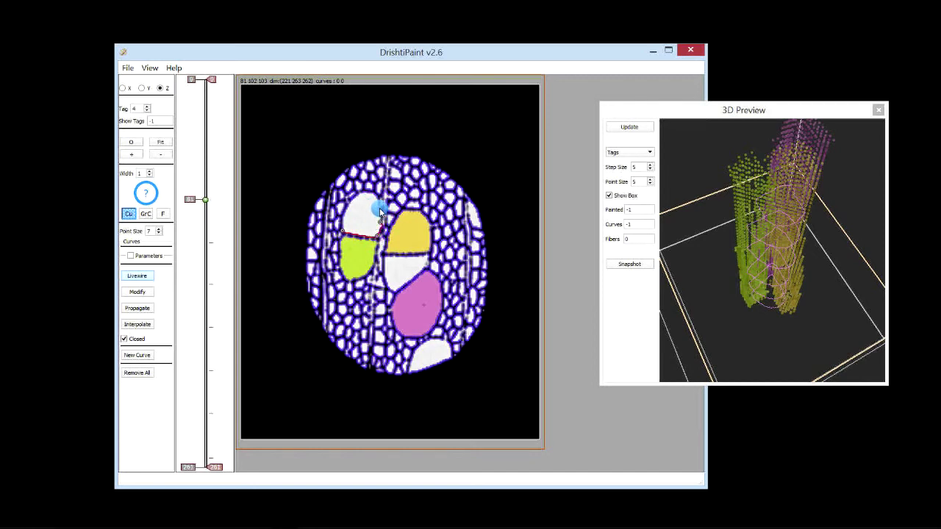
left_click(346, 233)
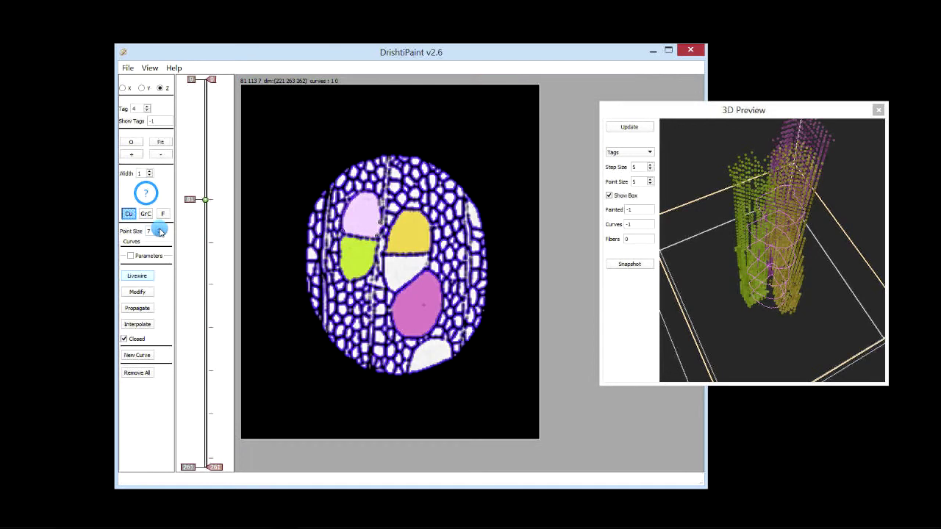
Step: Try a curve point size of 13, check the curve points on slice 110, and reduce the point size to 4
left_click(368, 235)
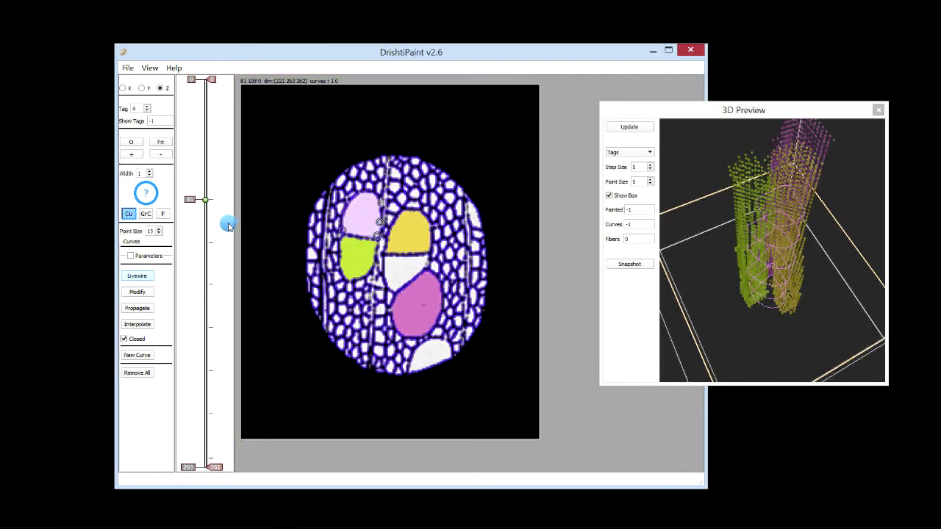
left_click(203, 244)
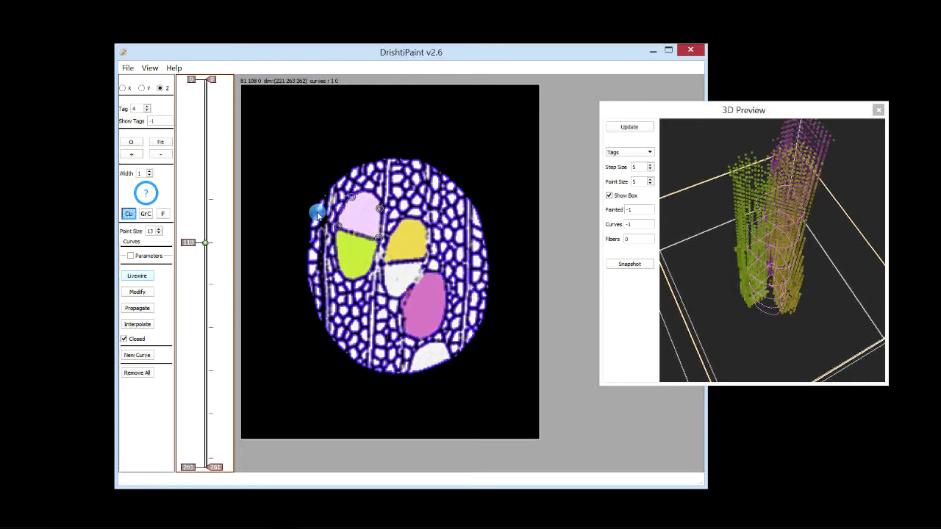
left_click(160, 233)
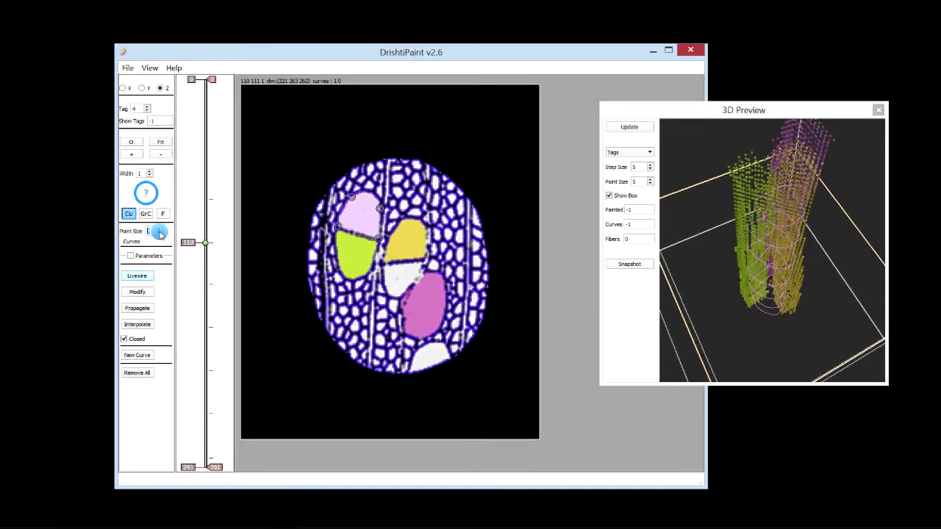
left_click(158, 234)
left_click(158, 235)
Step: Trace a closed tag 4 livewire curve around the white cell above the green region on slice 54
scroll(390, 292, "up", 12)
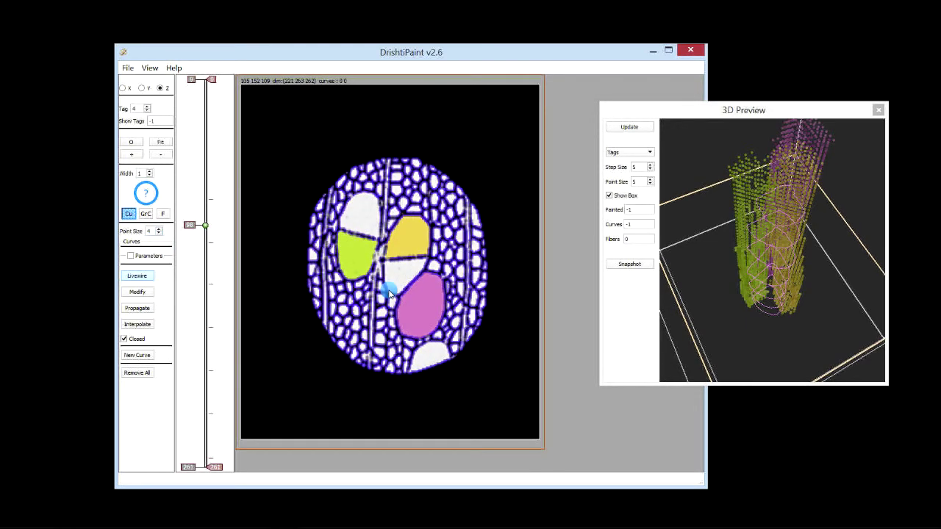
scroll(390, 292, "up", 5)
scroll(347, 257, "up", 13)
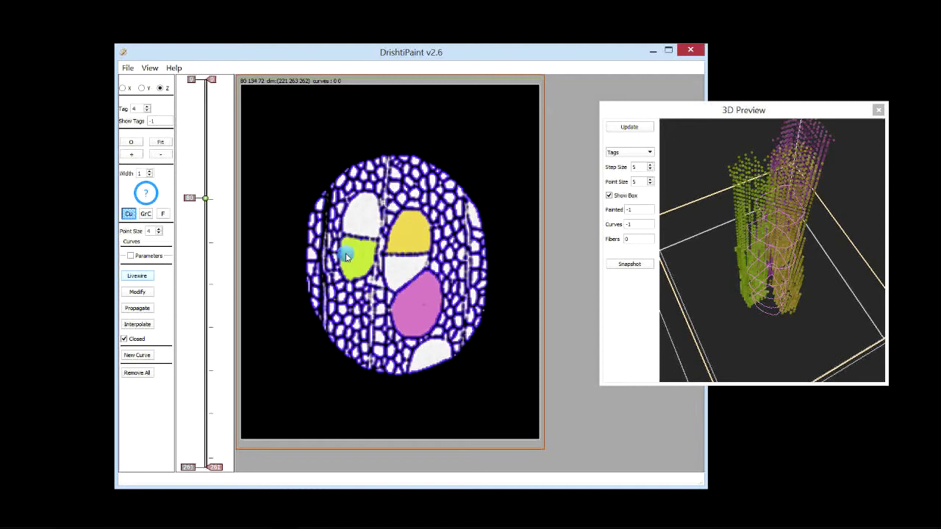
scroll(351, 251, "up", 13)
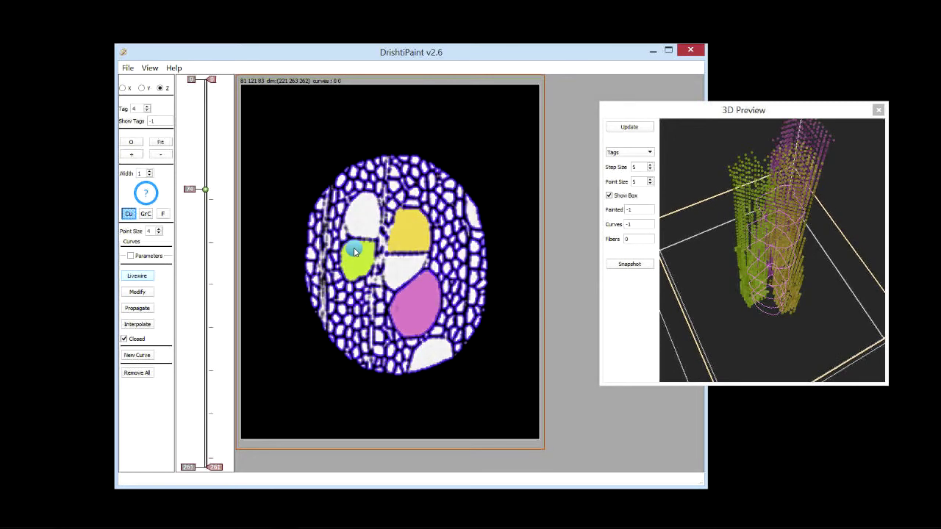
scroll(354, 250, "up", 13)
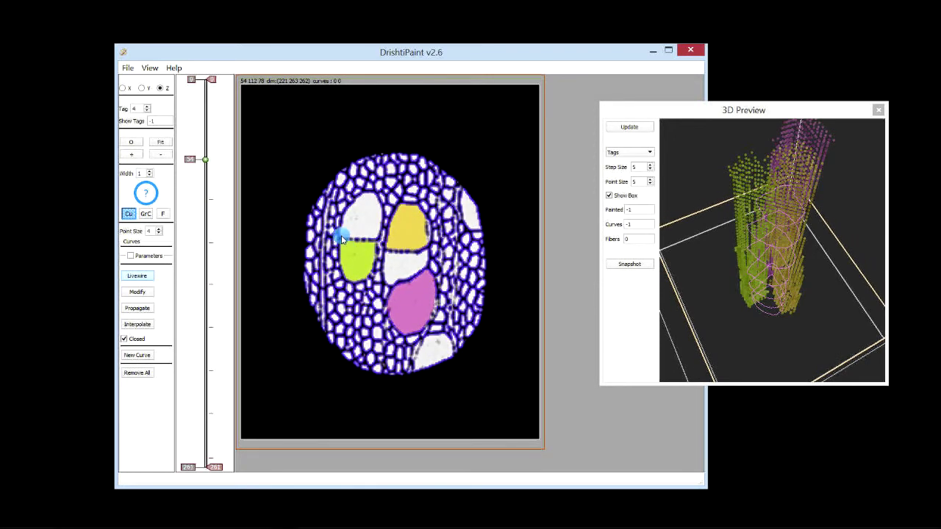
left_click_drag(342, 239, 378, 241)
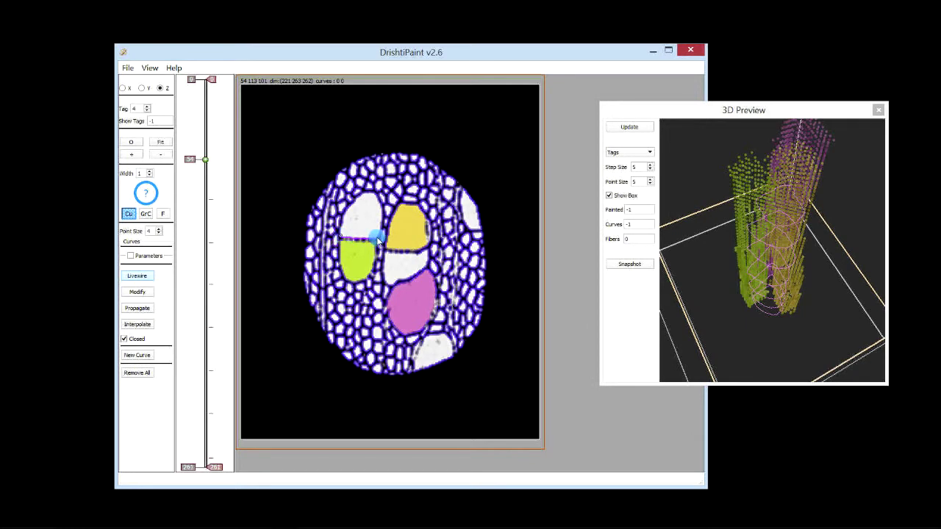
left_click(377, 239)
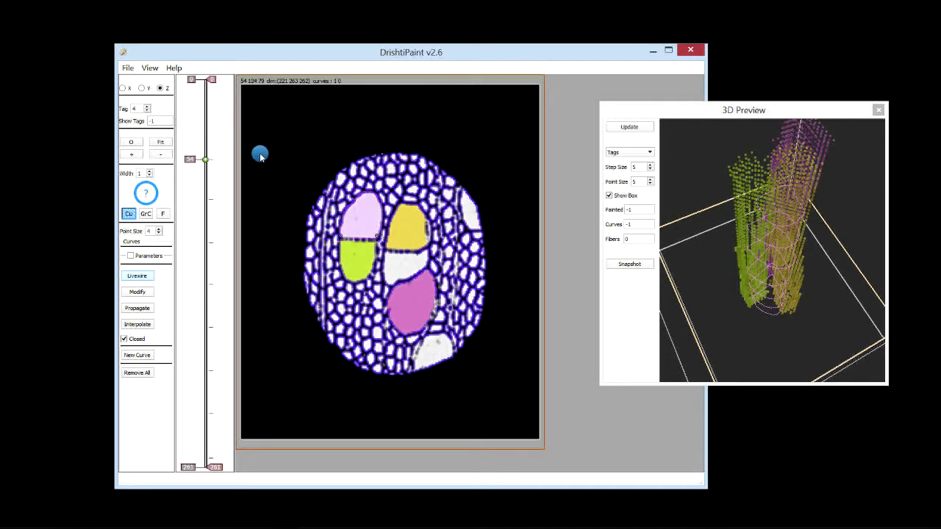
Step: Trace a closed tag 4 livewire curve around the white cell above the green region on slice 21
left_click(201, 110)
left_click(270, 141)
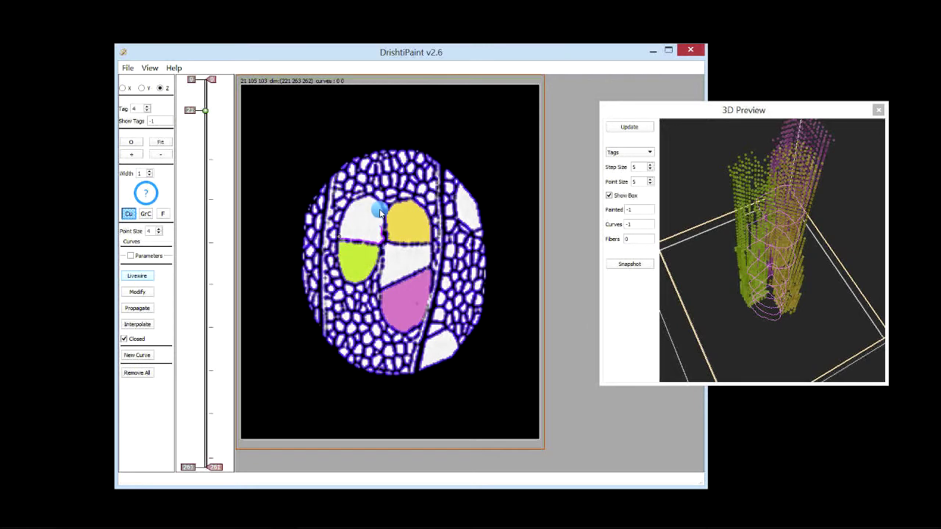
left_click(383, 242)
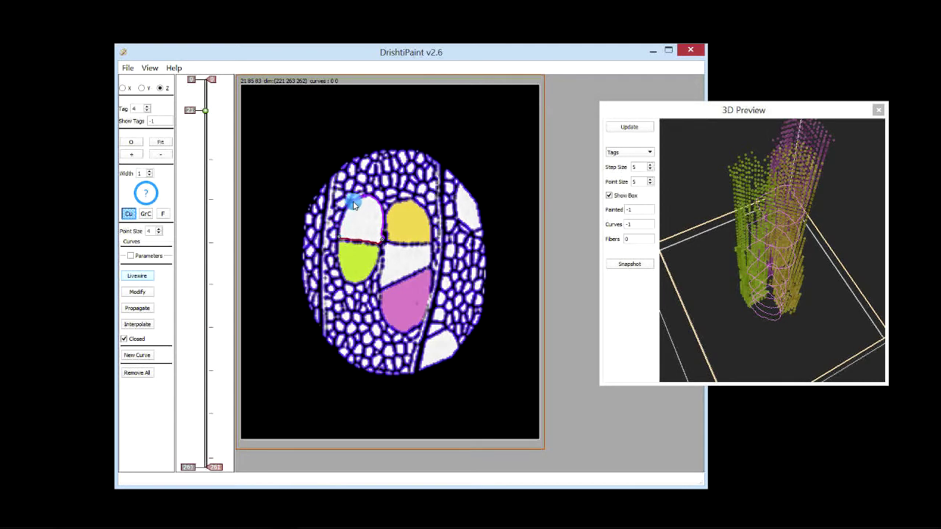
left_click(340, 236)
key("space")
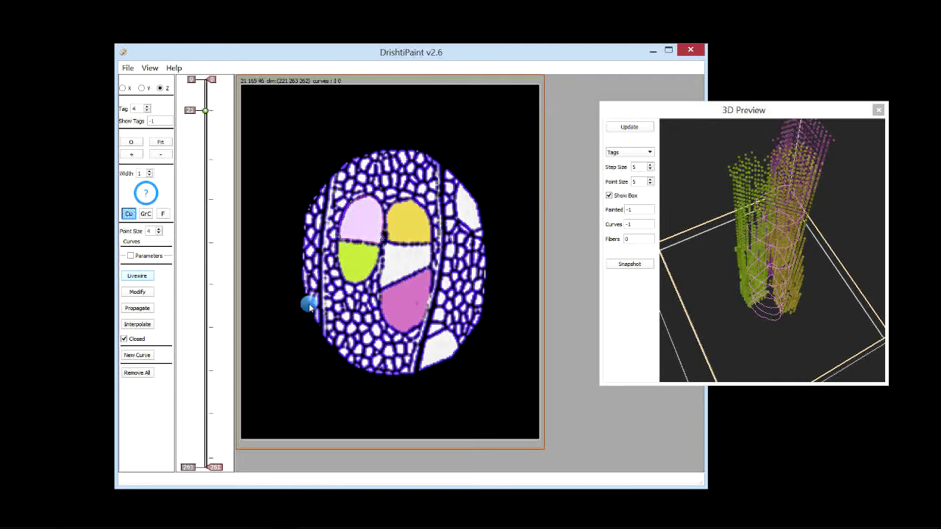
Step: On slice 81, change the tag 4 colour from pink to pale yellow in the Tag Color Editor and close the editor
left_click_drag(189, 110, 187, 325)
left_click_drag(182, 229, 181, 200)
left_click_drag(834, 350, 809, 316)
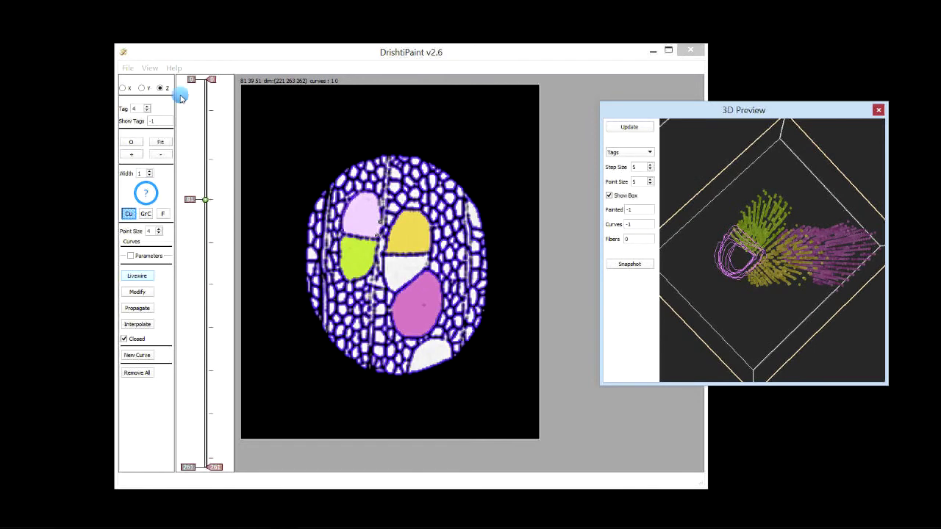
left_click(146, 69)
left_click(168, 105)
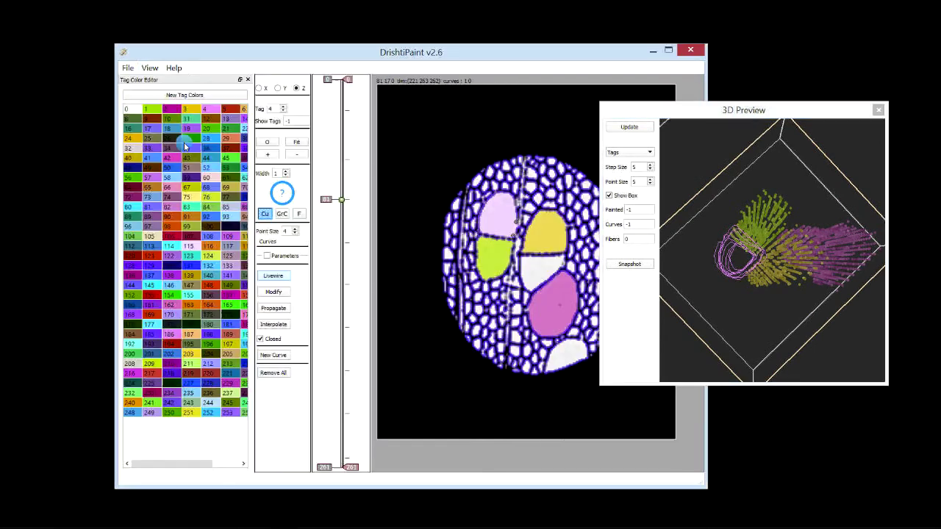
double_click(211, 111)
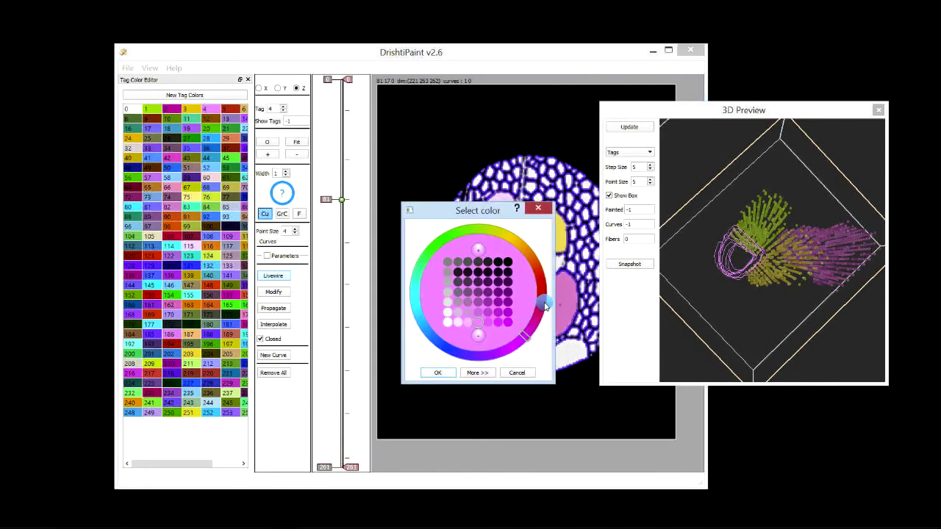
left_click(510, 246)
left_click(438, 373)
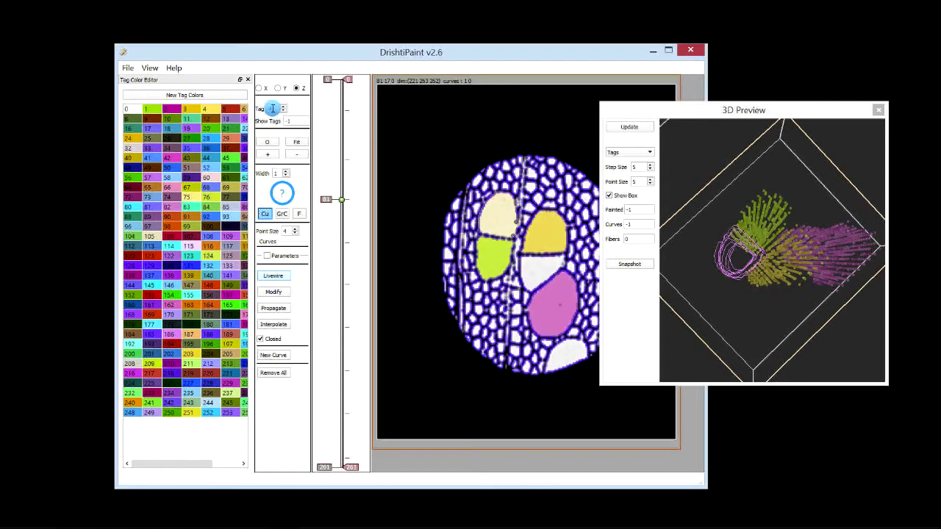
left_click(248, 81)
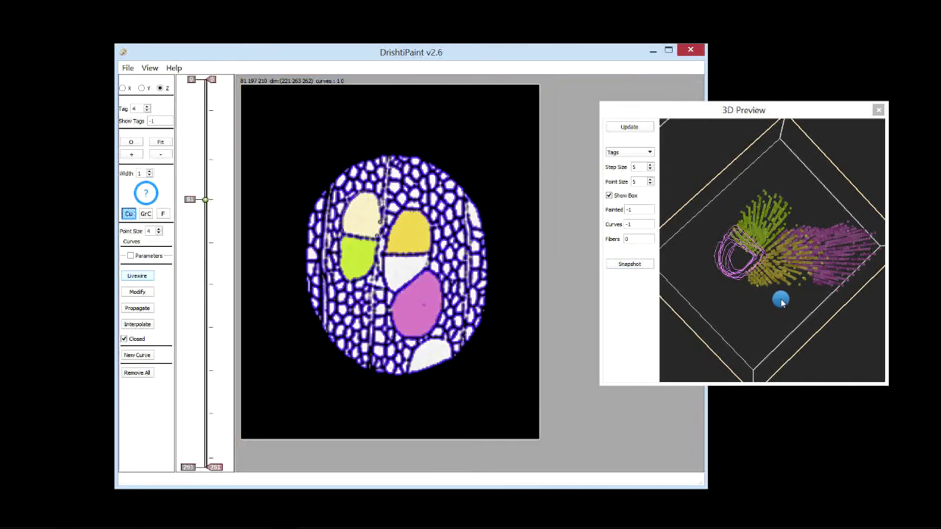
Step: Examine the tag 4 curves side-on in the 3D preview and check the traced curves on slices 21 and 54
left_click_drag(781, 299, 746, 291)
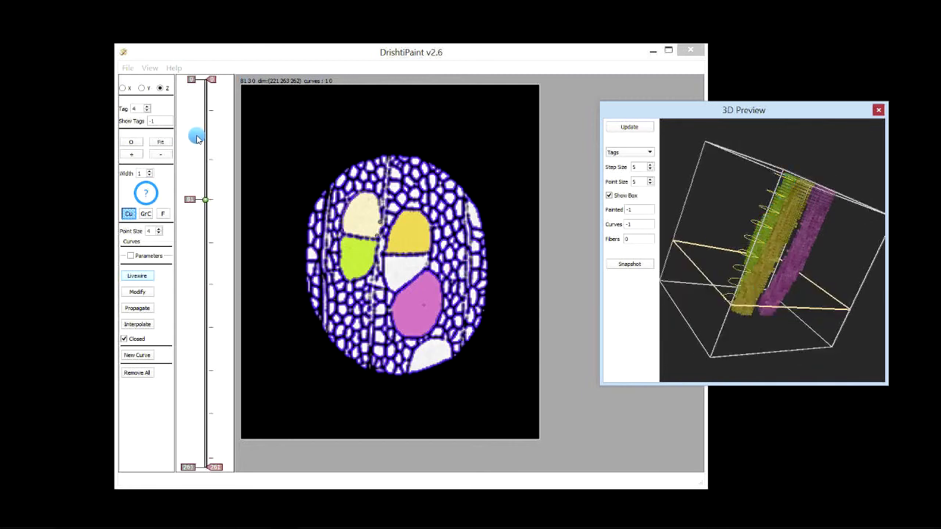
left_click_drag(197, 139, 196, 111)
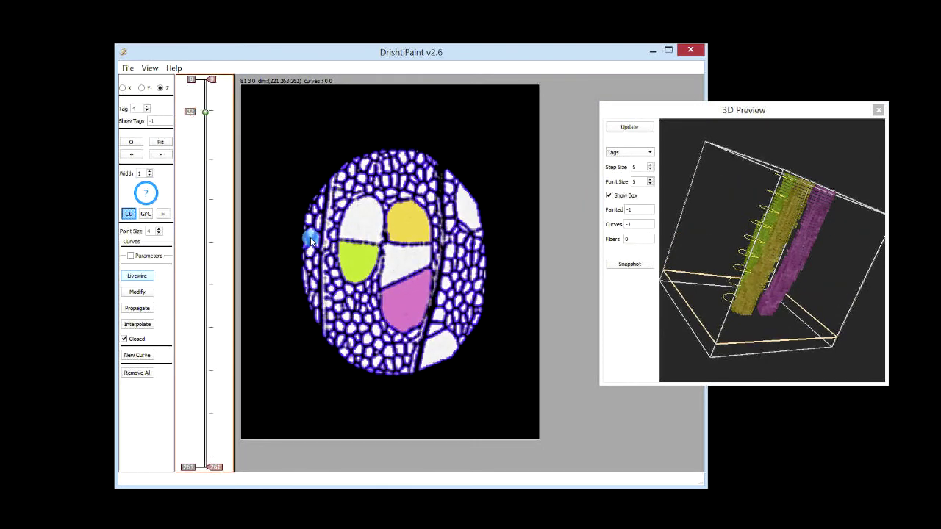
scroll(386, 216, "up", 1)
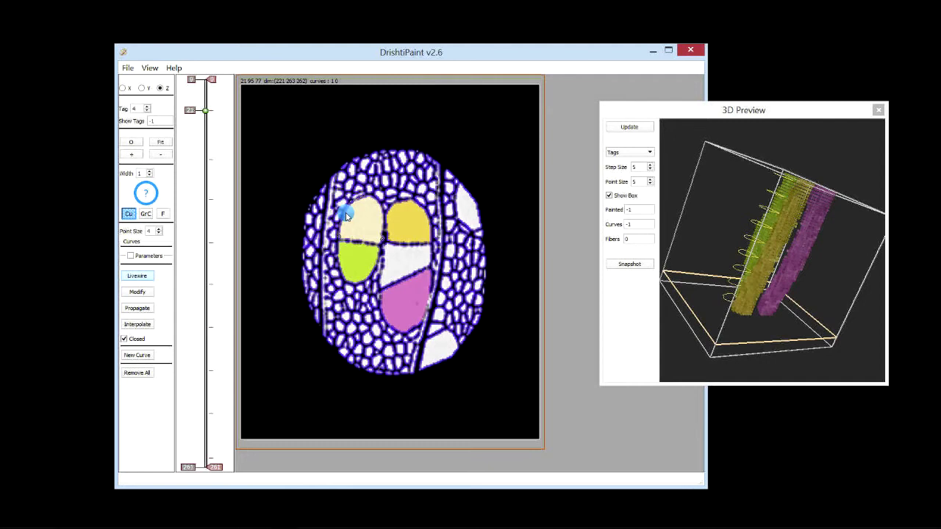
key("space")
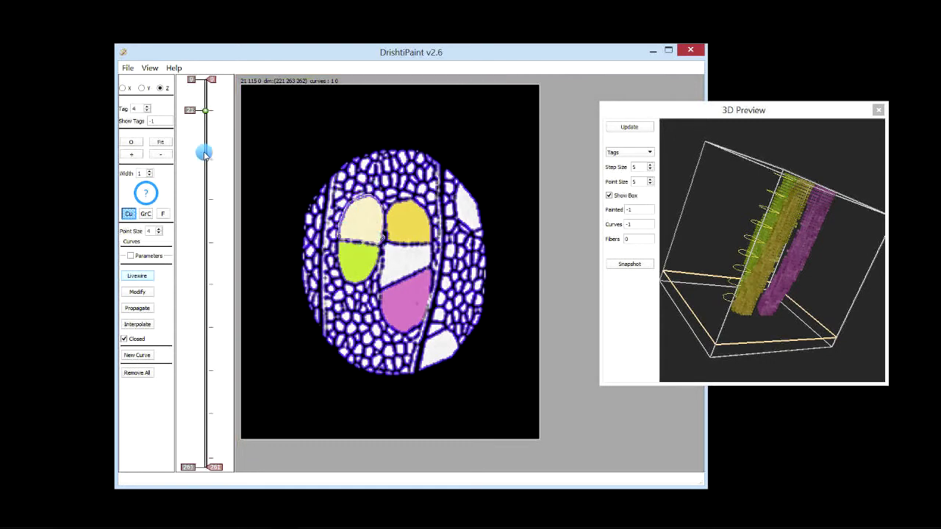
left_click(203, 163)
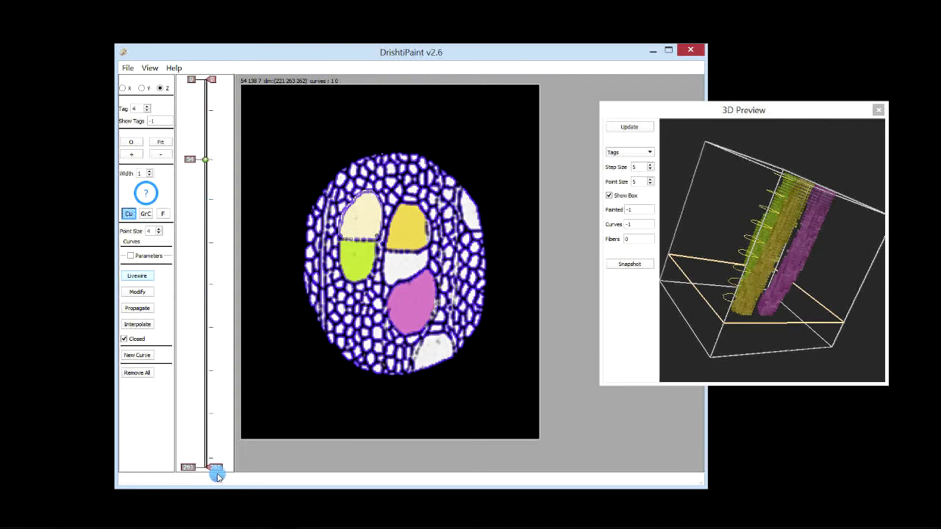
Step: Limit the Z slice range to 14–152 and pick the tag 4 curve on slice 54
left_click_drag(218, 470, 212, 305)
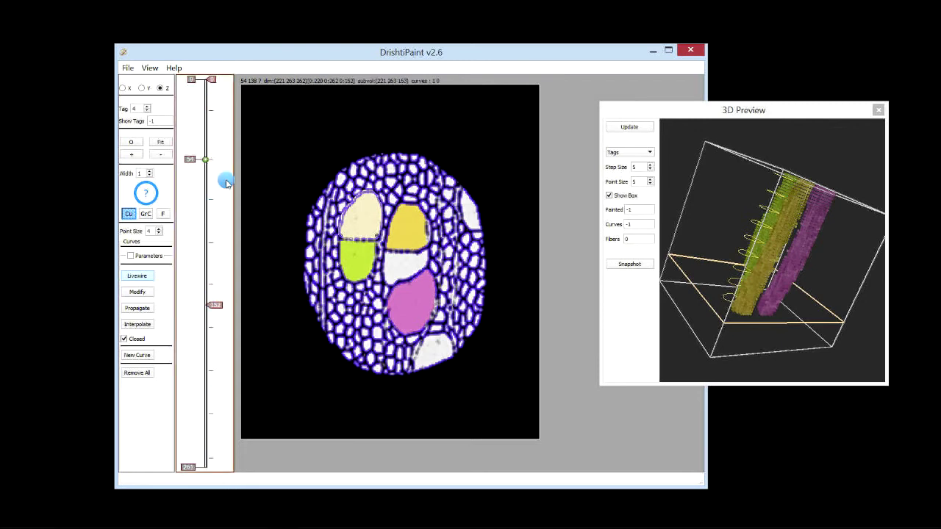
mouse_move(217, 85)
left_mouse_down()
mouse_move(219, 126)
mouse_move(213, 100)
left_mouse_up()
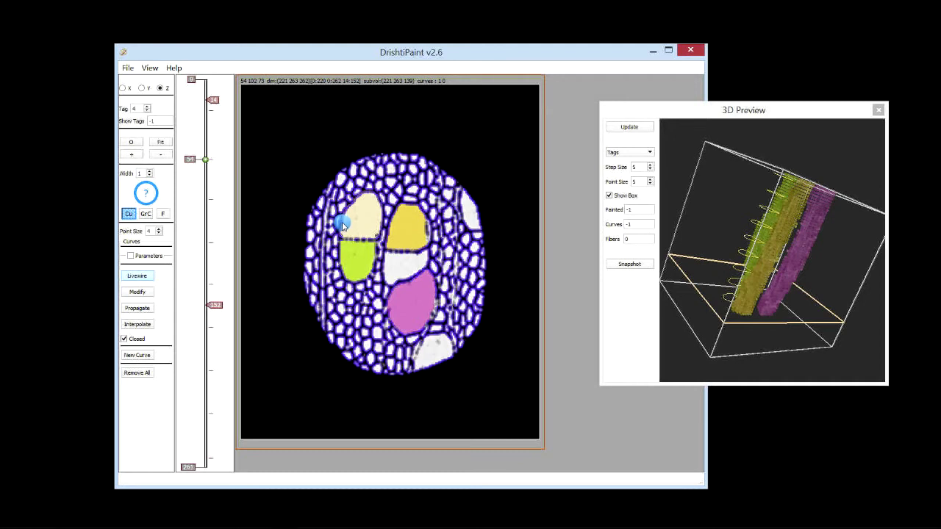
left_click(343, 225)
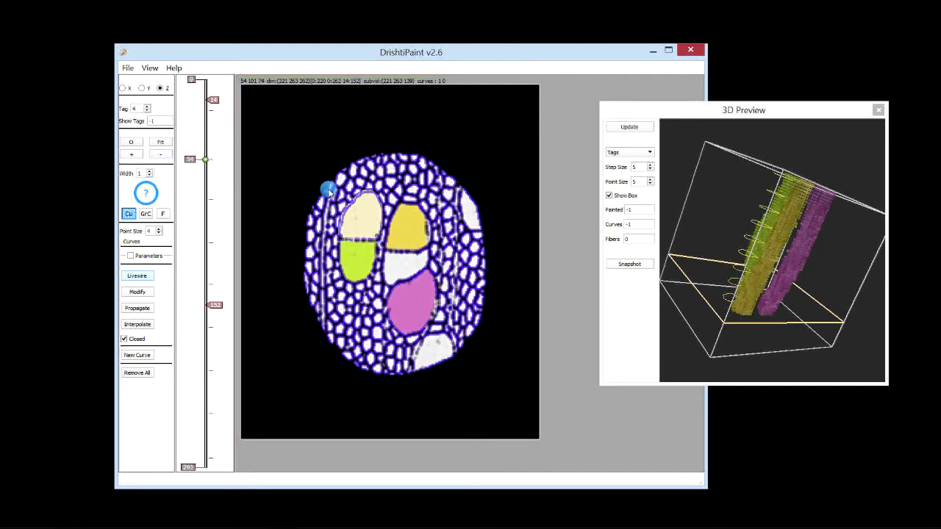
Step: Restore the full Z slice range of 0–261 and check the tag 4 curve on slice 255
mouse_move(197, 171)
left_mouse_down()
mouse_move(200, 107)
mouse_move(218, 289)
mouse_move(212, 469)
left_mouse_up()
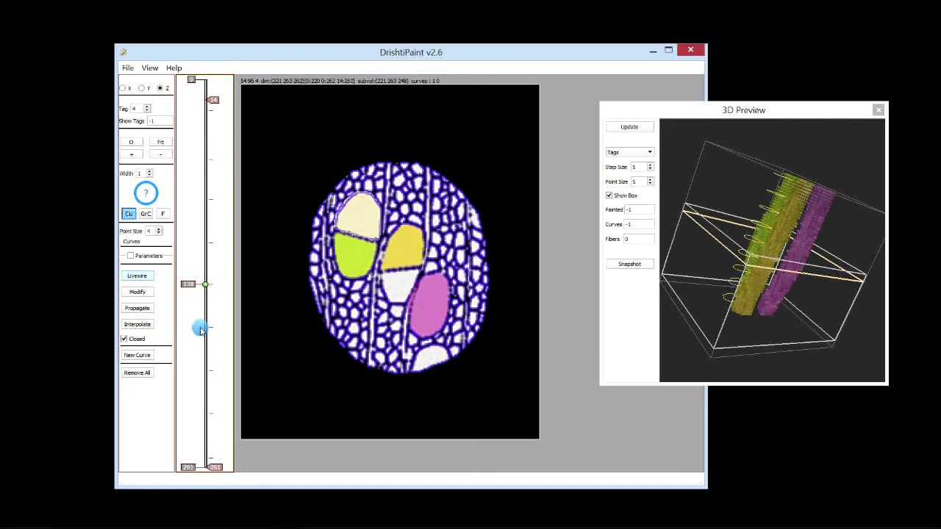
left_click_drag(195, 289, 206, 419)
left_click_drag(211, 356, 218, 459)
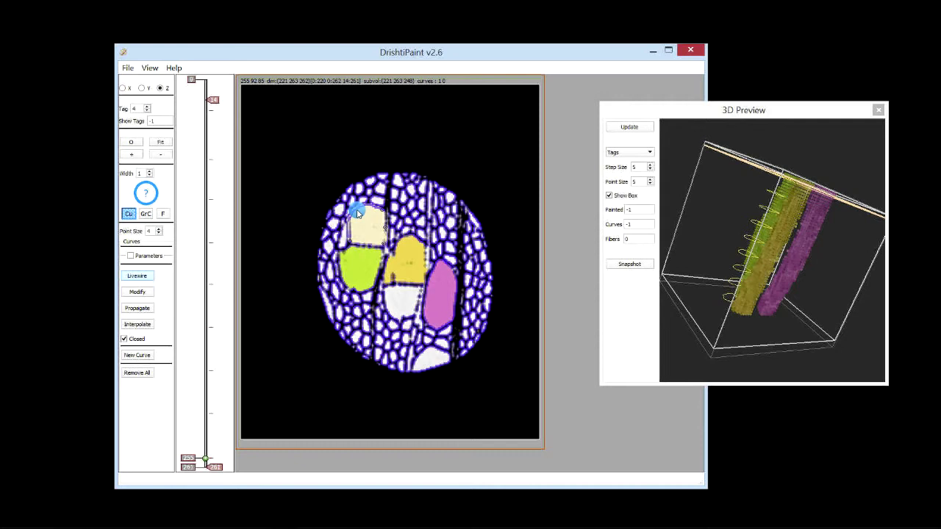
left_click_drag(211, 100, 214, 67)
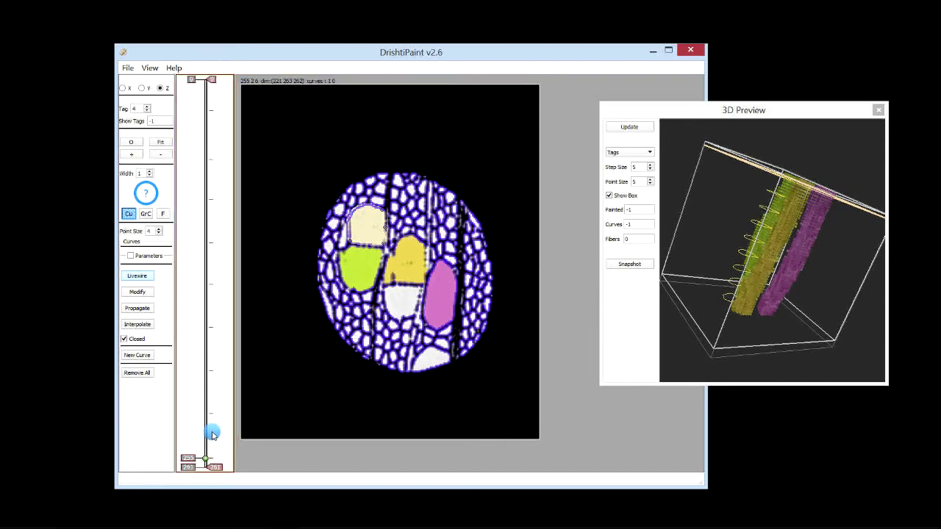
Step: Interpolate the tag 4 curves across the untraced intermediate slices and inspect the morphed volume in the 3D preview
left_click(204, 362)
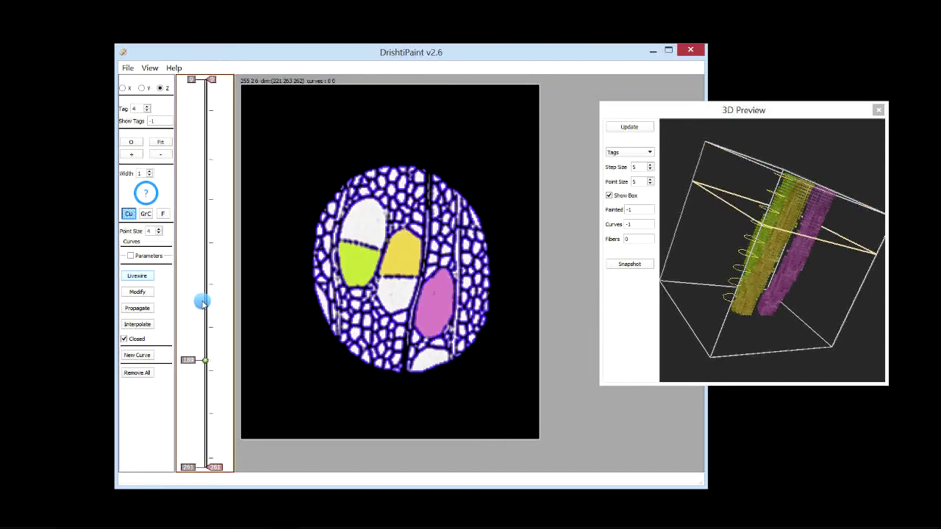
mouse_move(204, 303)
left_mouse_down()
mouse_move(200, 120)
mouse_move(208, 326)
left_mouse_up()
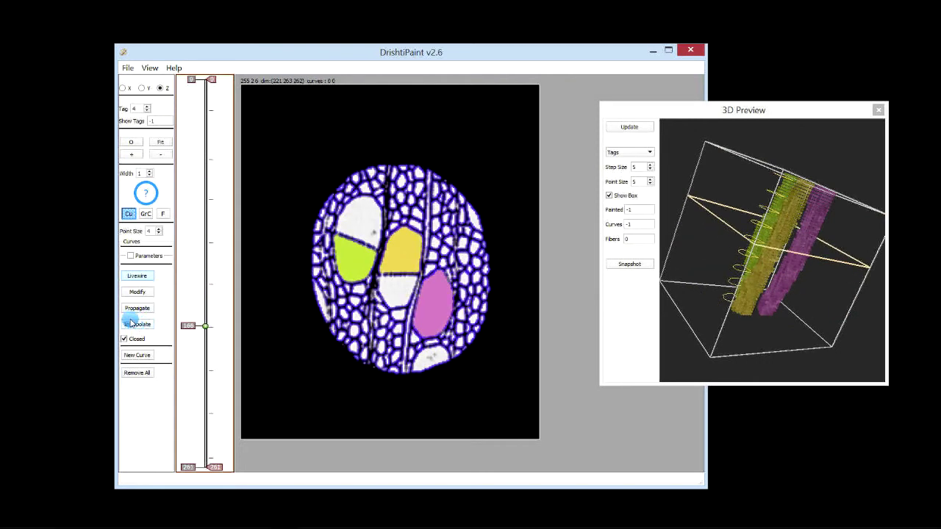
left_click(843, 242)
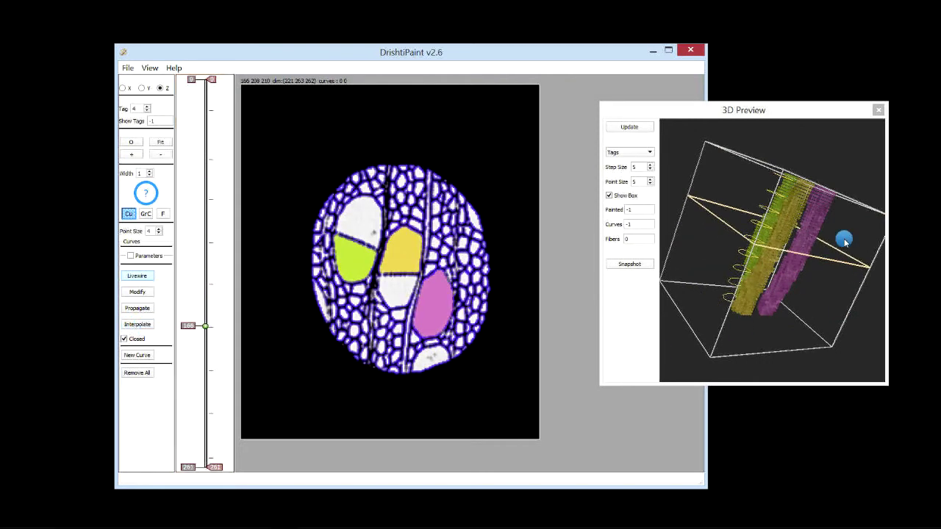
left_click(781, 175)
mouse_move(784, 177)
left_mouse_down()
mouse_move(752, 281)
mouse_move(735, 296)
mouse_move(787, 172)
mouse_move(735, 265)
mouse_move(769, 164)
mouse_move(724, 298)
left_mouse_up()
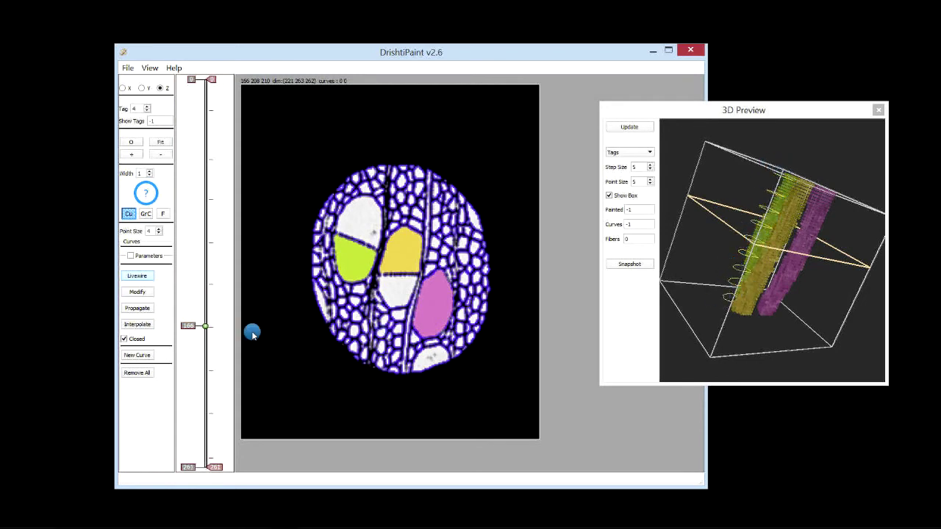
left_click(137, 327)
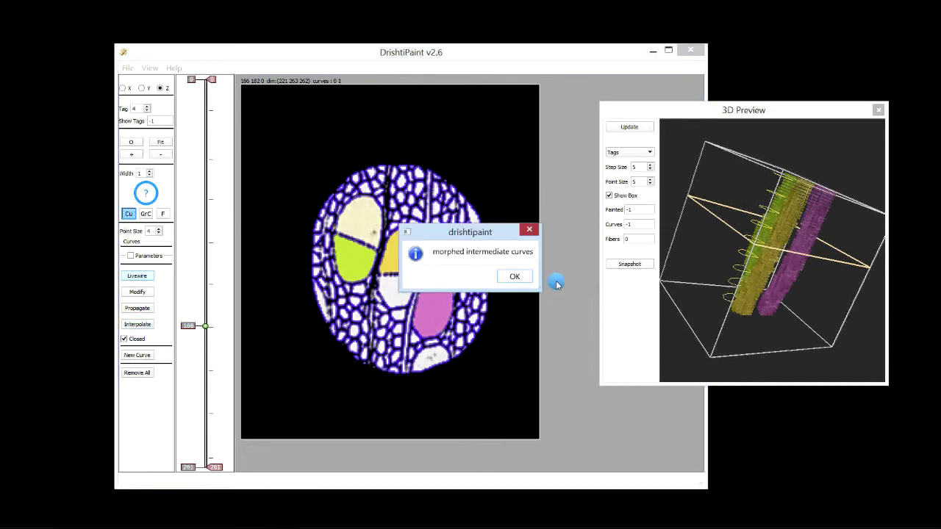
left_click(517, 275)
mouse_move(758, 330)
left_mouse_down()
mouse_move(817, 313)
mouse_move(853, 320)
mouse_move(833, 294)
mouse_move(837, 332)
mouse_move(833, 298)
mouse_move(851, 245)
mouse_move(765, 274)
mouse_move(800, 205)
mouse_move(747, 275)
mouse_move(706, 281)
left_mouse_up()
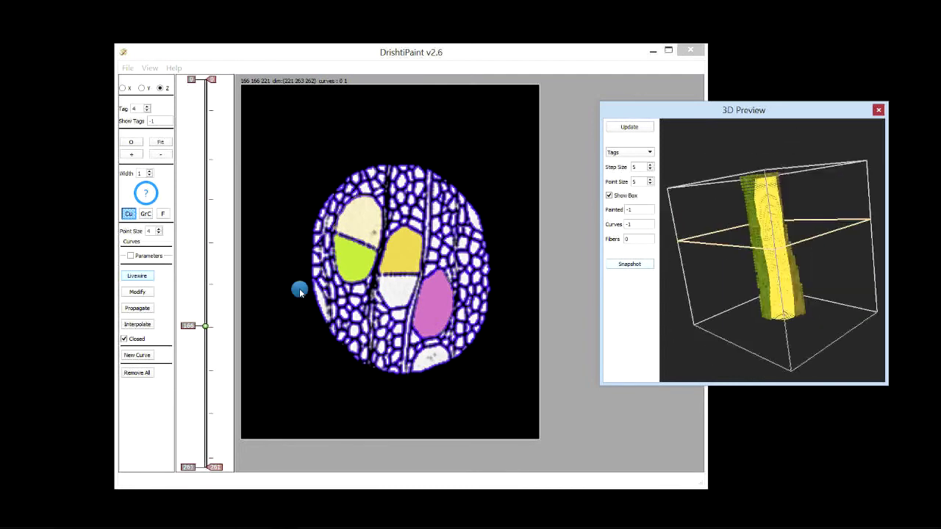
Step: On slice 116, float the Transfer Function Editor and narrow the TF 0 intensity band to darken the cell interiors
left_click_drag(189, 325, 124, 54)
left_click(150, 67)
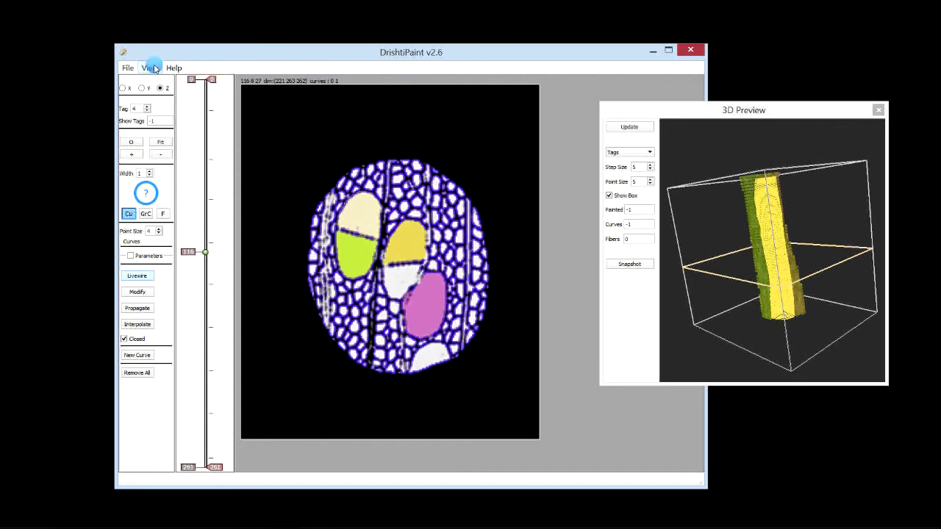
left_click(171, 86)
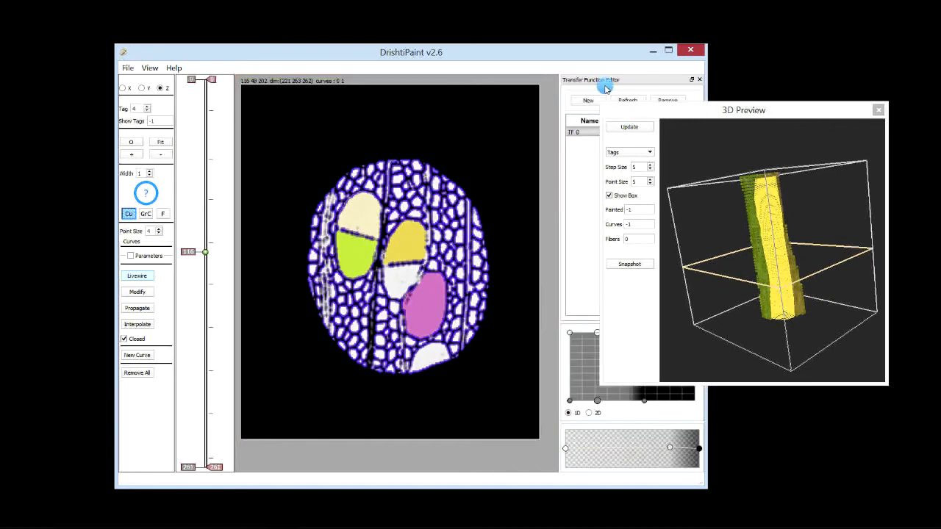
left_click_drag(603, 81, 754, 70)
left_click(792, 418)
left_click_drag(799, 394, 765, 394)
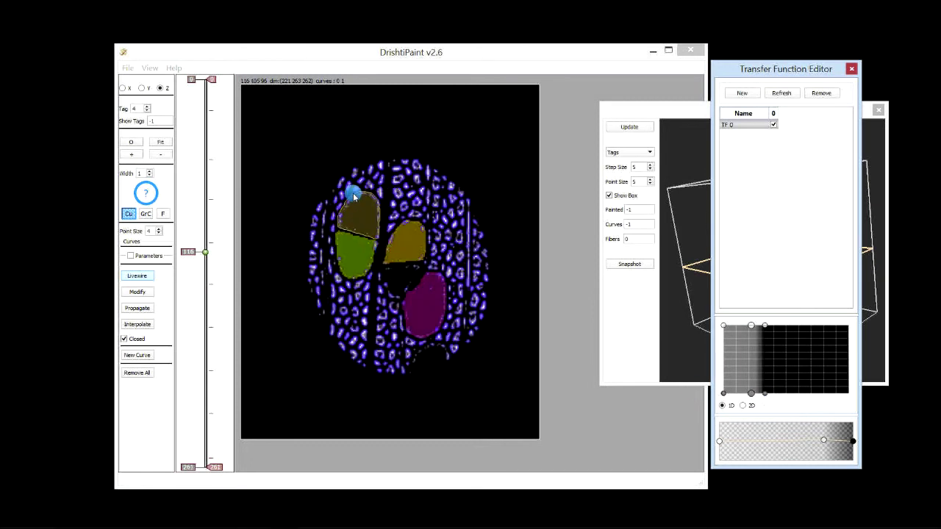
Step: Show the curve information for the tag 4 curve on slice 54 and dismiss it
left_click_drag(208, 248, 209, 135)
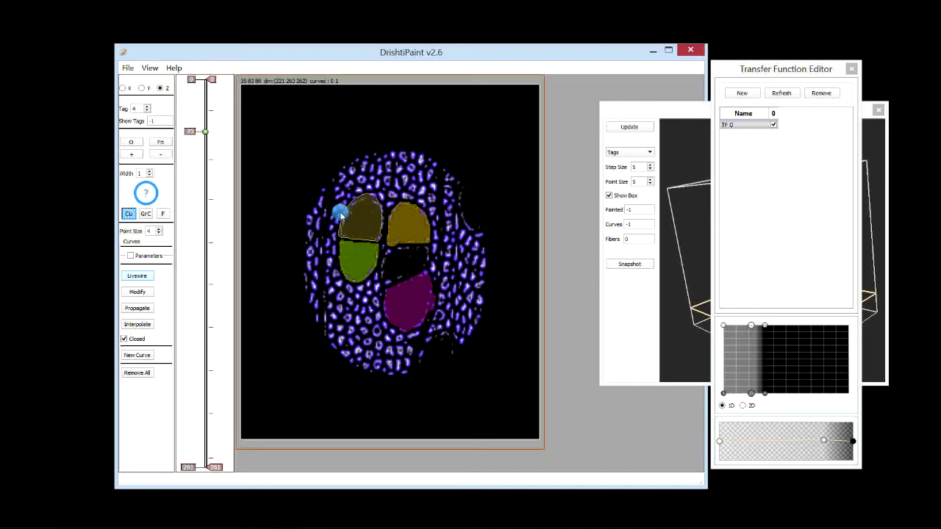
left_click(189, 159)
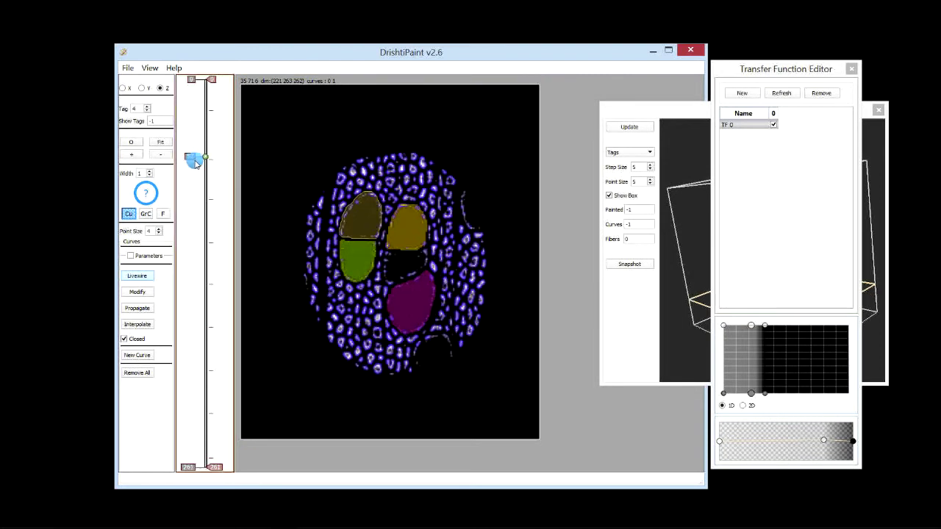
left_click(360, 195)
left_click_drag(474, 205, 471, 156)
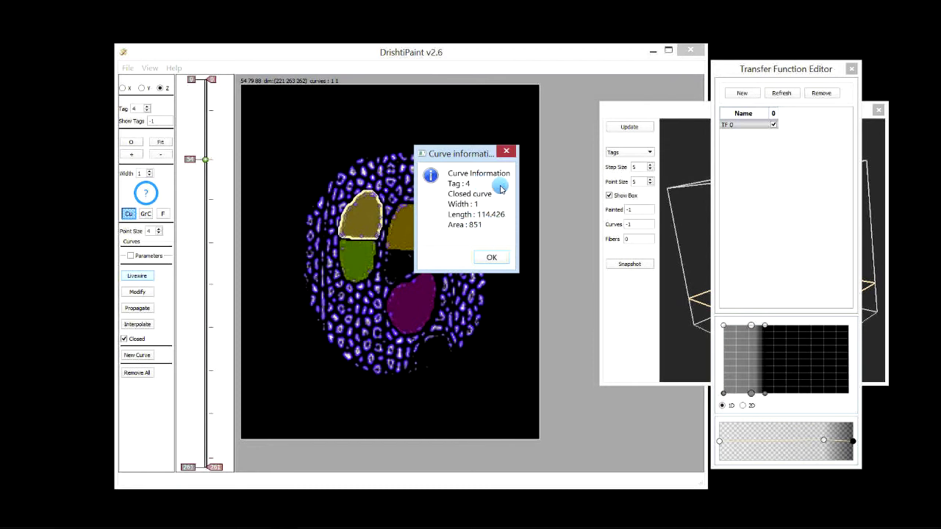
key("Return")
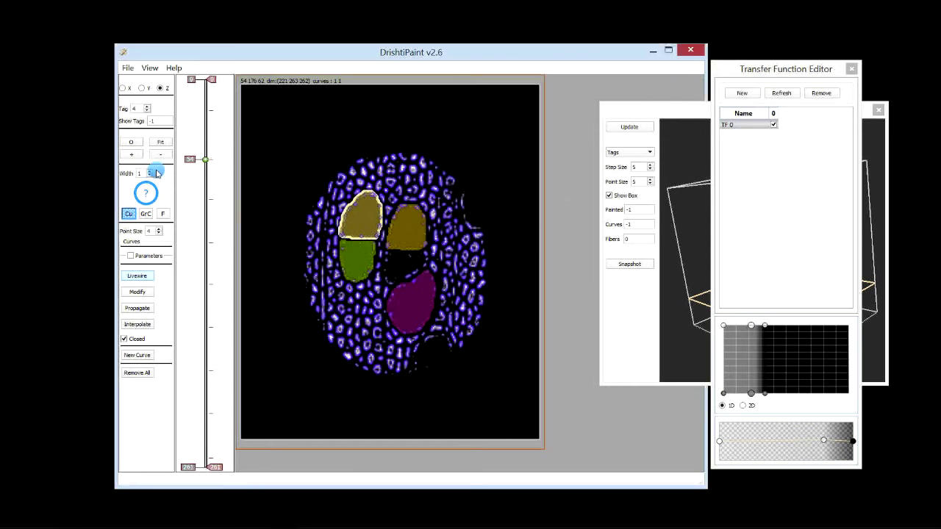
Step: Switch to fiber mode and view the information of the yellow fiber above the green region on slice 54
left_click(164, 214)
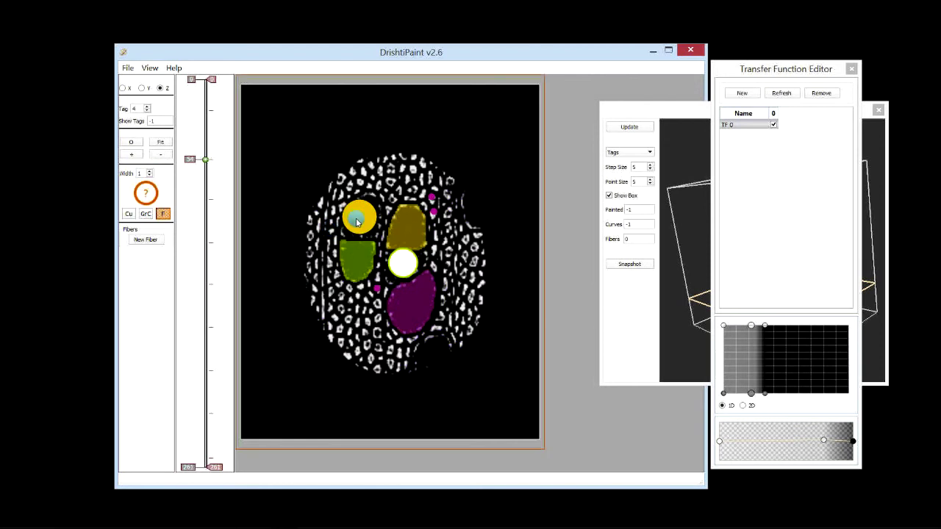
left_click(359, 220)
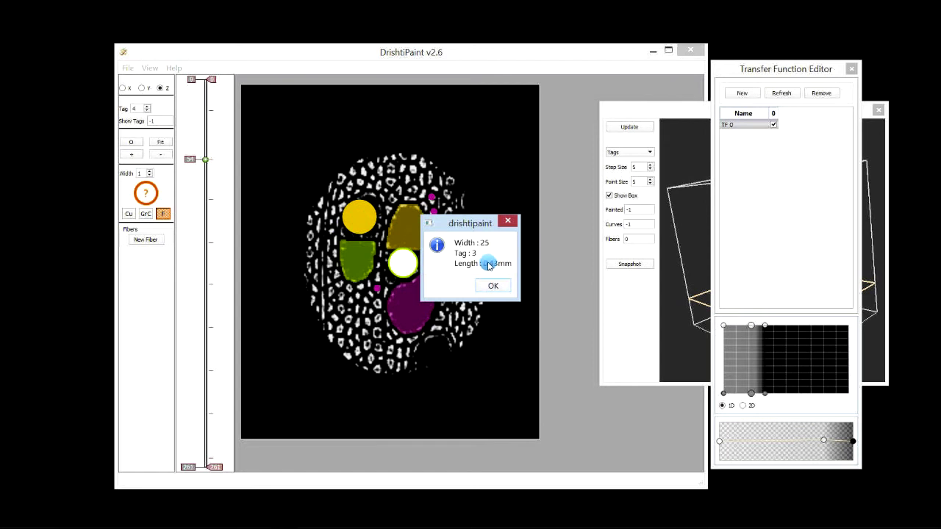
left_click(503, 230)
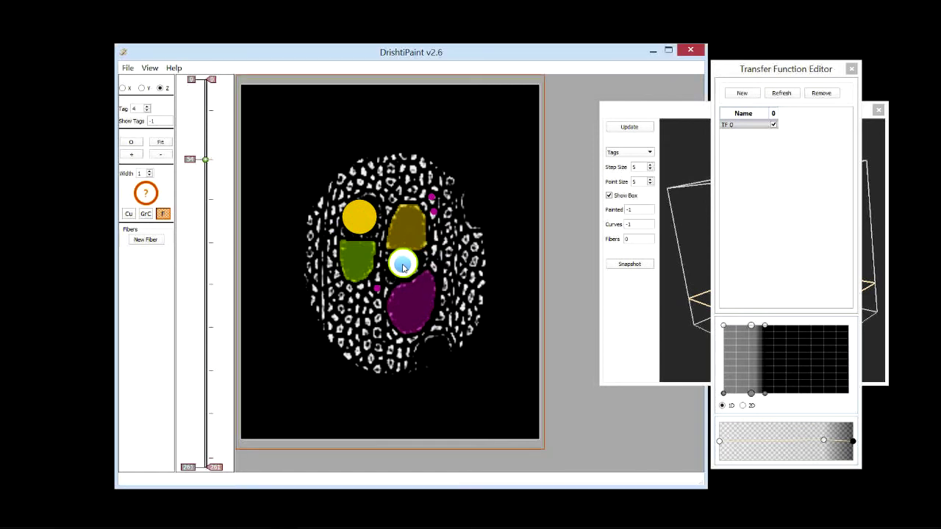
Step: View the fiber information of the white fiber and the two small magenta fibers above it on slice 54
left_click(404, 263)
left_click(488, 285)
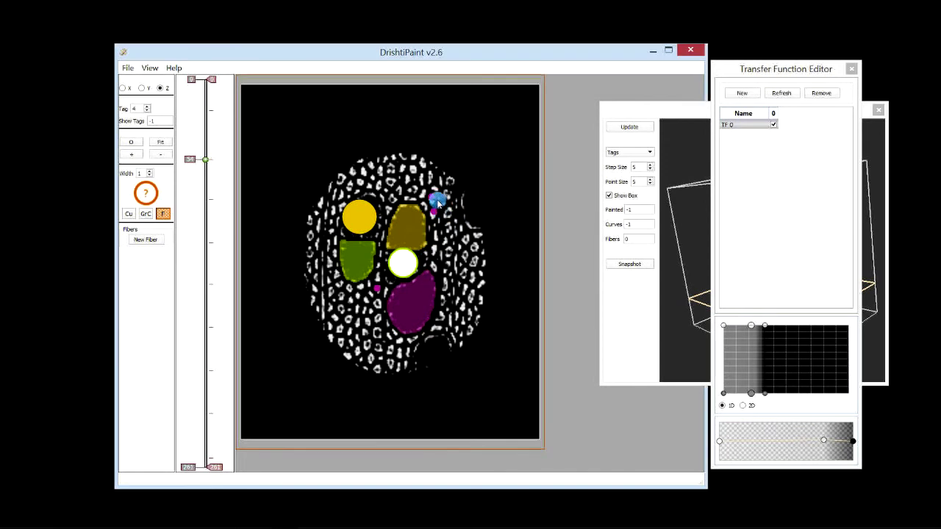
left_click(433, 200)
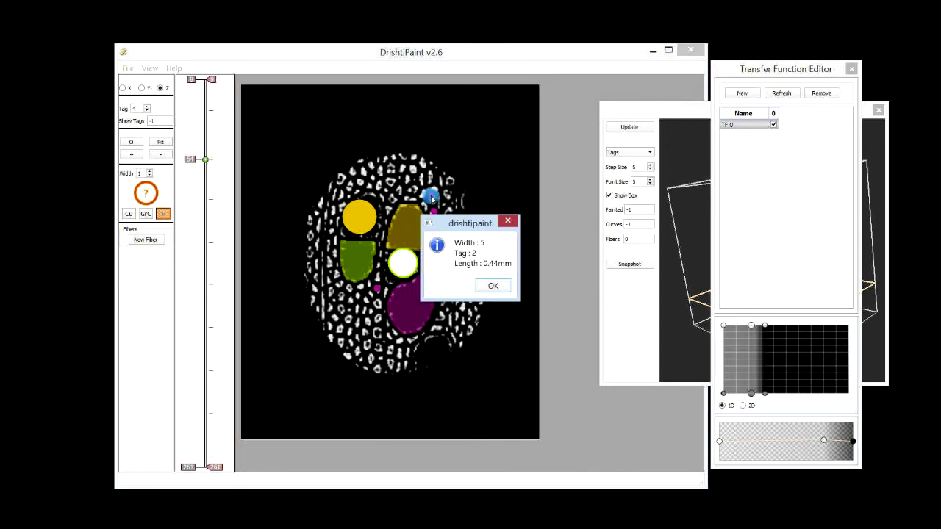
key("Return")
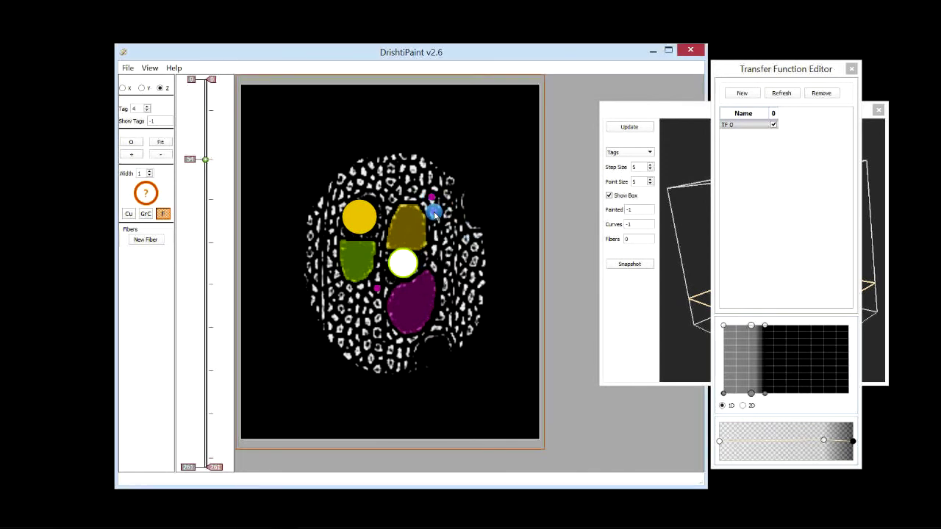
left_click(435, 213)
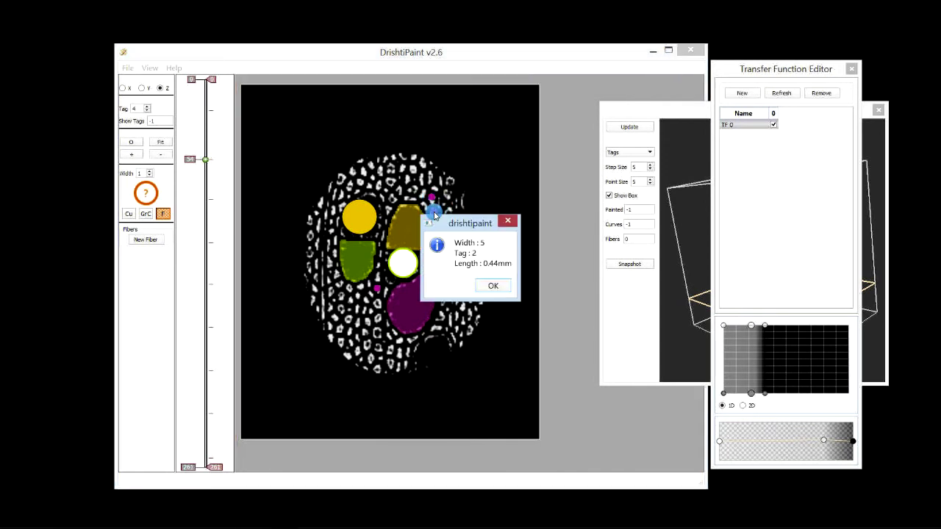
left_click(506, 224)
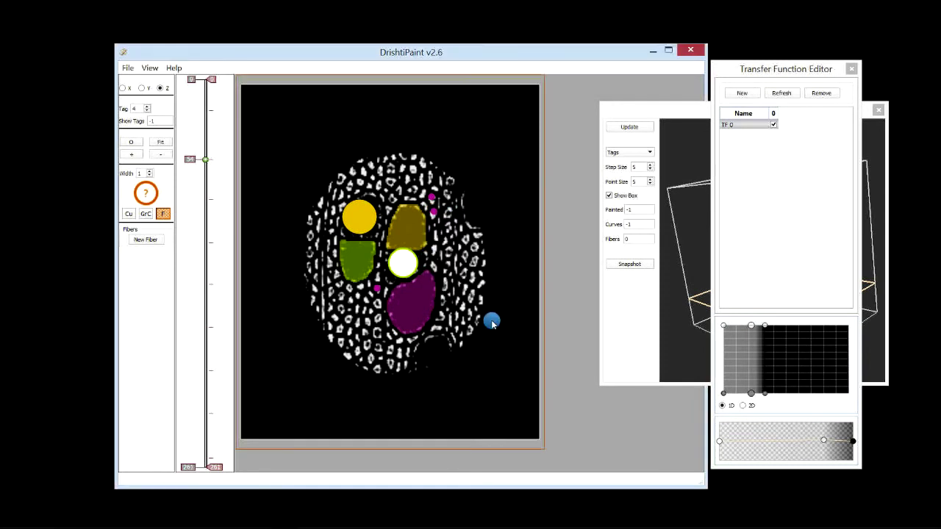
Step: View the fiber information of the white fiber again and of the small magenta fiber beside the lower purple region
left_click(402, 269)
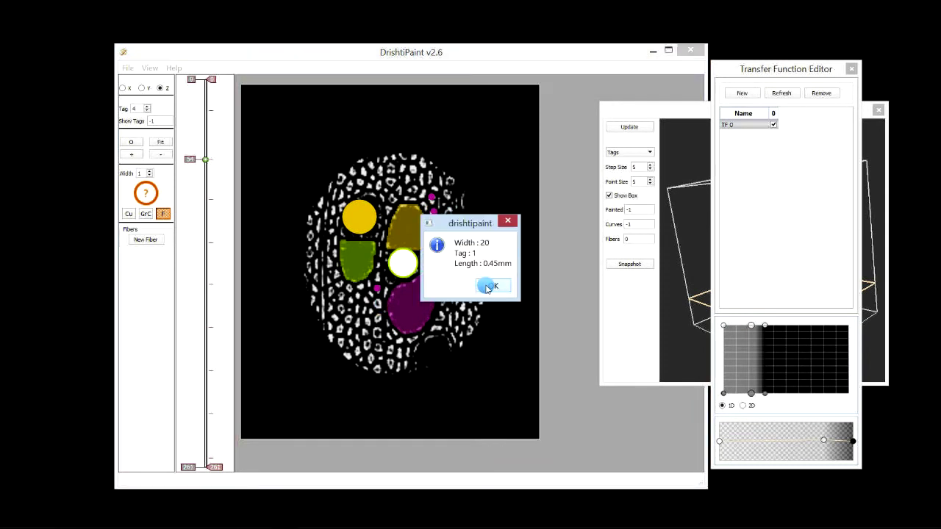
left_click(489, 286)
left_click(377, 292)
left_click(488, 289)
Step: Return to curve mode and show the curve information of the tag 4 curve on slice 54
left_click(136, 216)
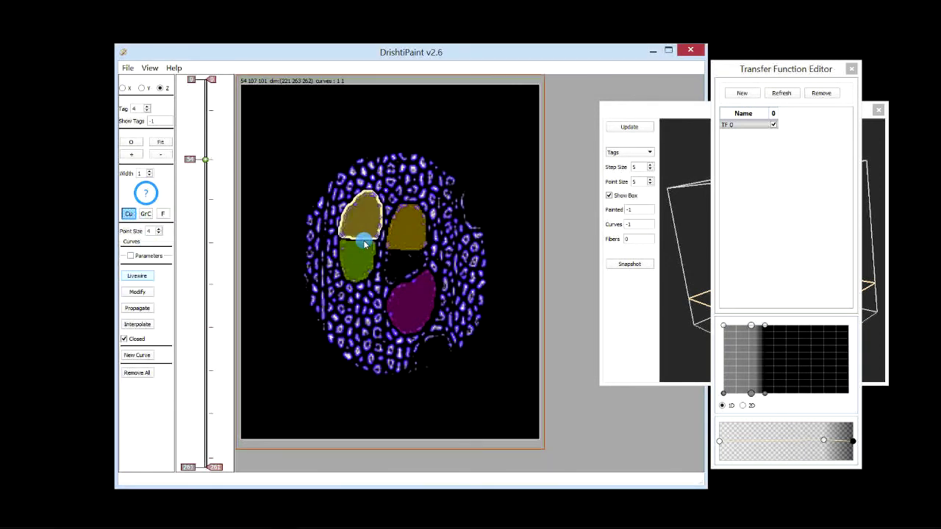
left_click(364, 239)
left_click(487, 307)
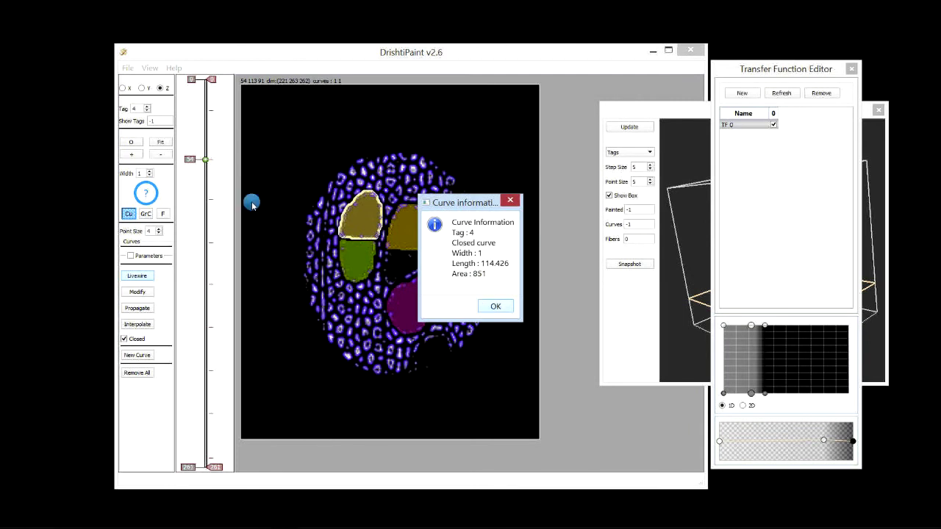
Step: Check the interpolated tag 4 region on slice 66, and view the information of the tag 4 curve on slice 81
left_click(202, 180)
left_click(354, 235)
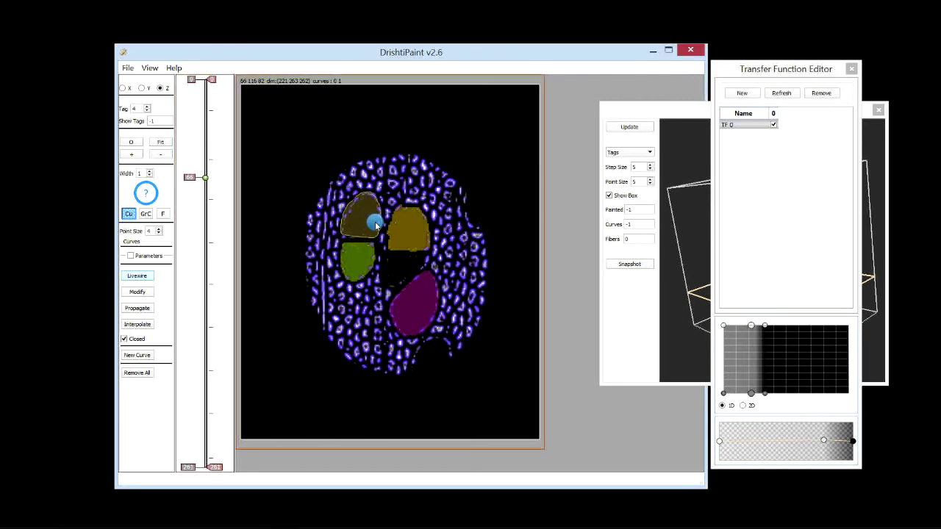
left_click(199, 205)
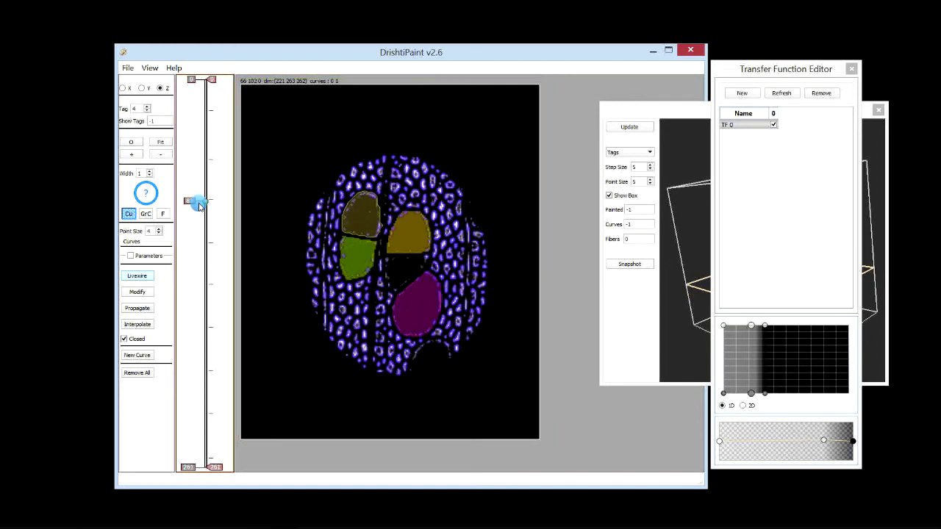
left_click(333, 212)
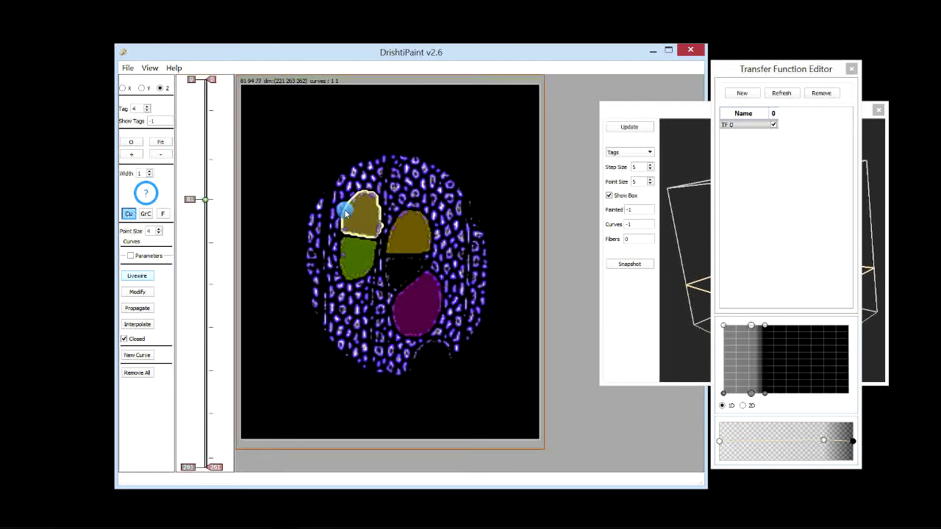
left_click(344, 213)
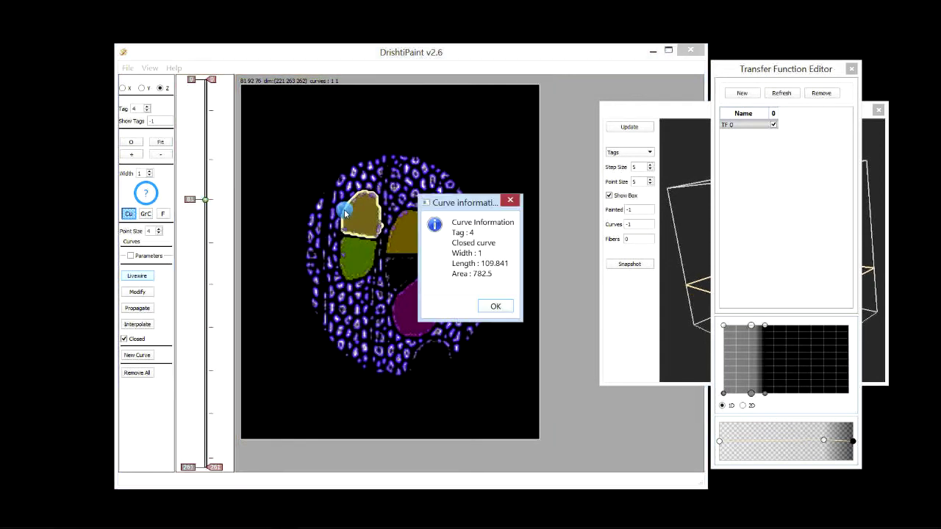
left_click(495, 309)
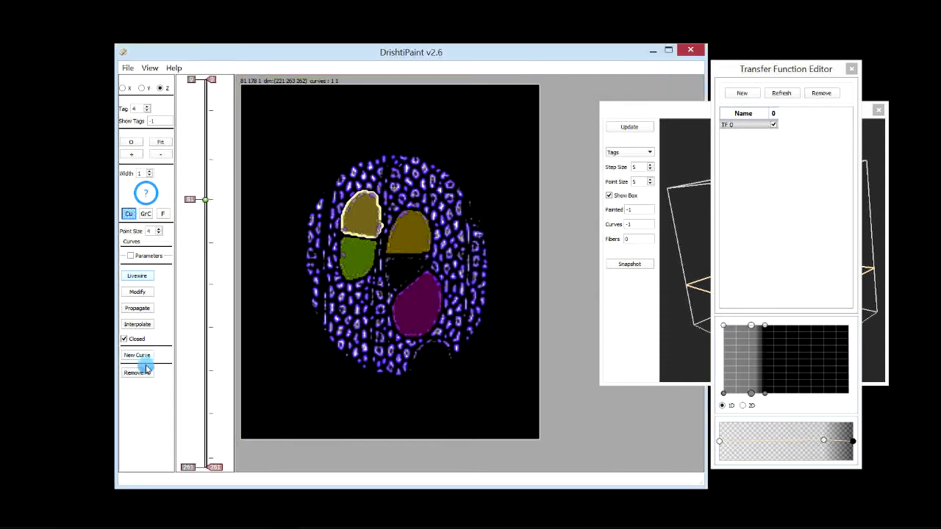
Step: View the tag 4 curve information on slice 110, and rotate the 3D preview to see the tagged volumes side by side
left_click(145, 356)
left_click(198, 180)
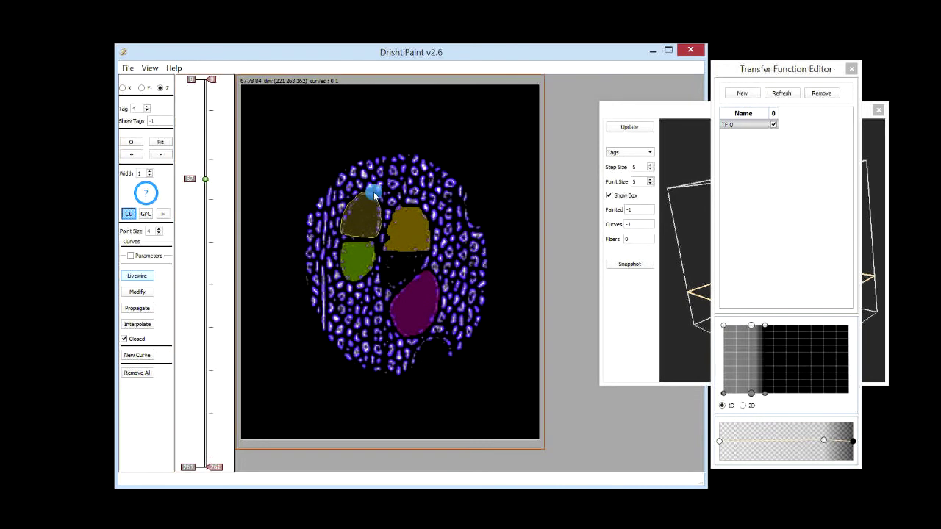
left_click_drag(191, 200, 200, 243)
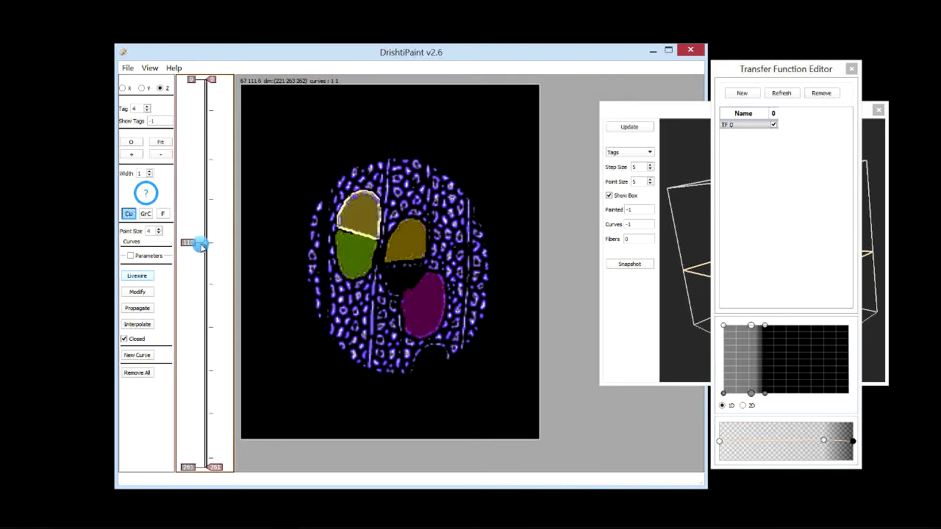
right_click(348, 208)
left_click(494, 307)
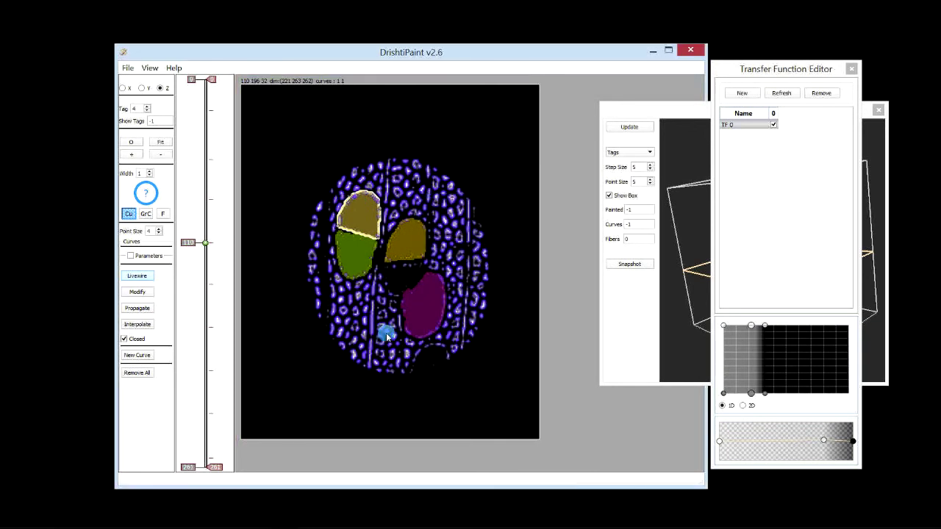
left_click(739, 208)
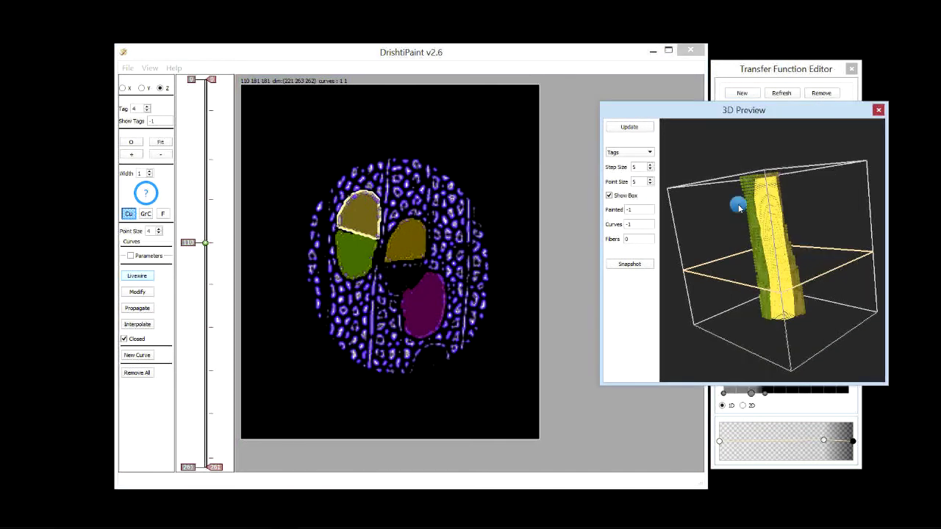
left_click_drag(738, 208, 706, 220)
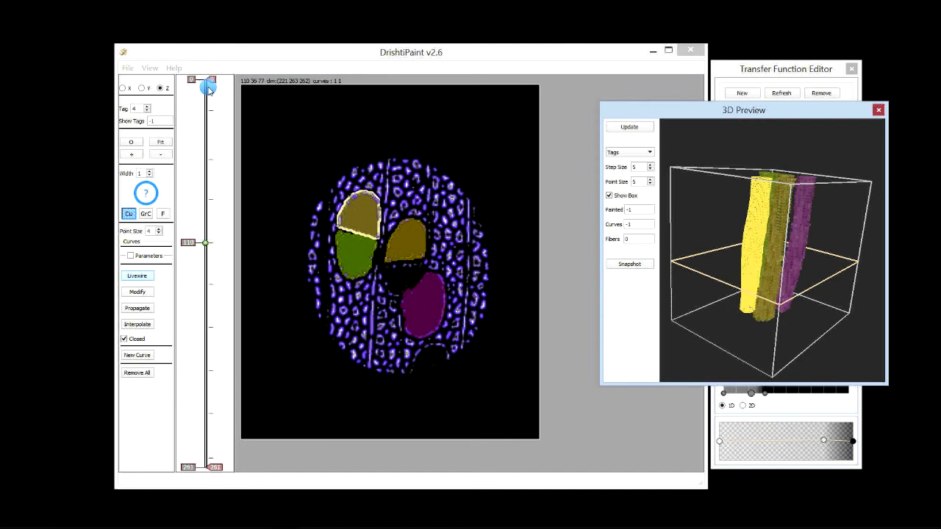
Step: Mesh the tagged region for tag 4 only, coloring the mesh with Tag Color
left_click(130, 68)
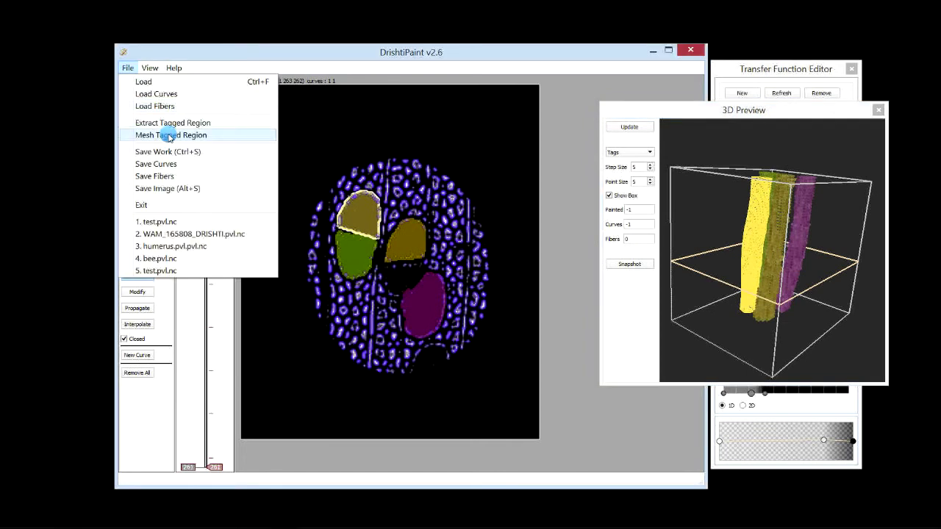
left_click(169, 136)
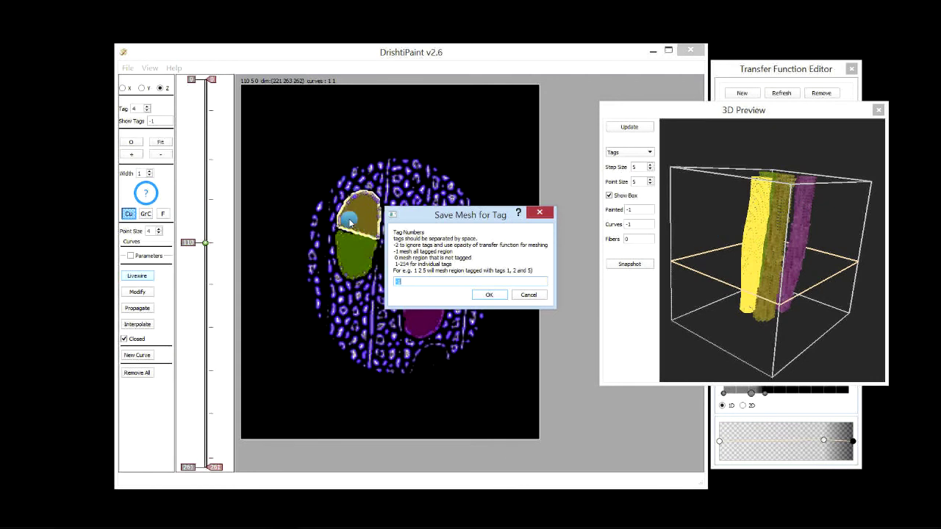
type("4")
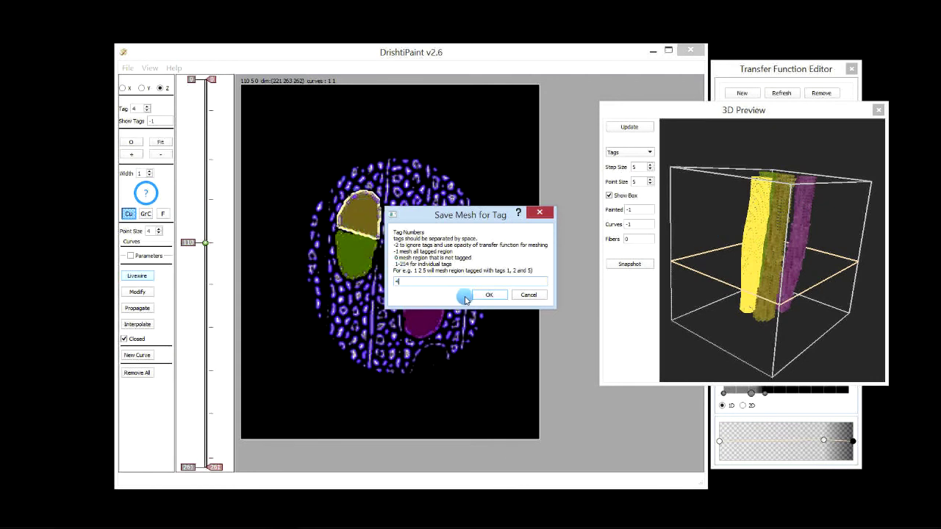
left_click(483, 296)
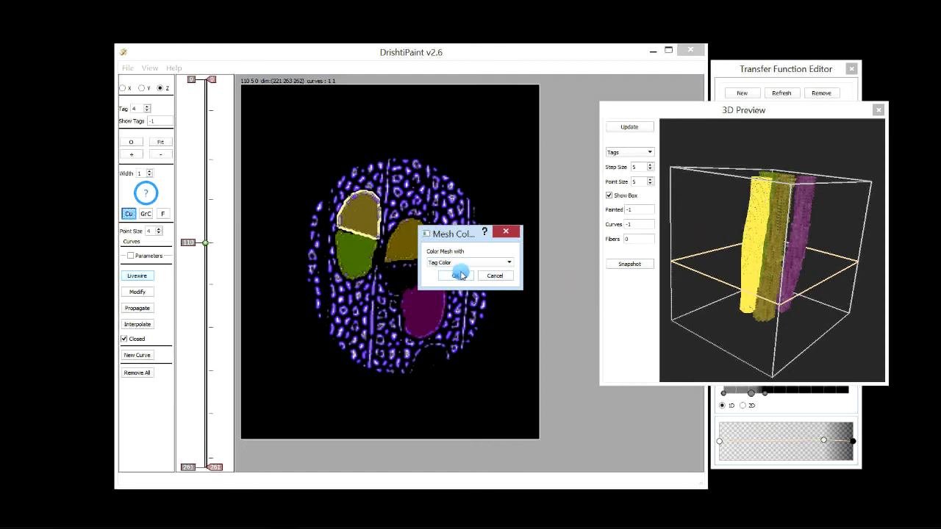
left_click(458, 276)
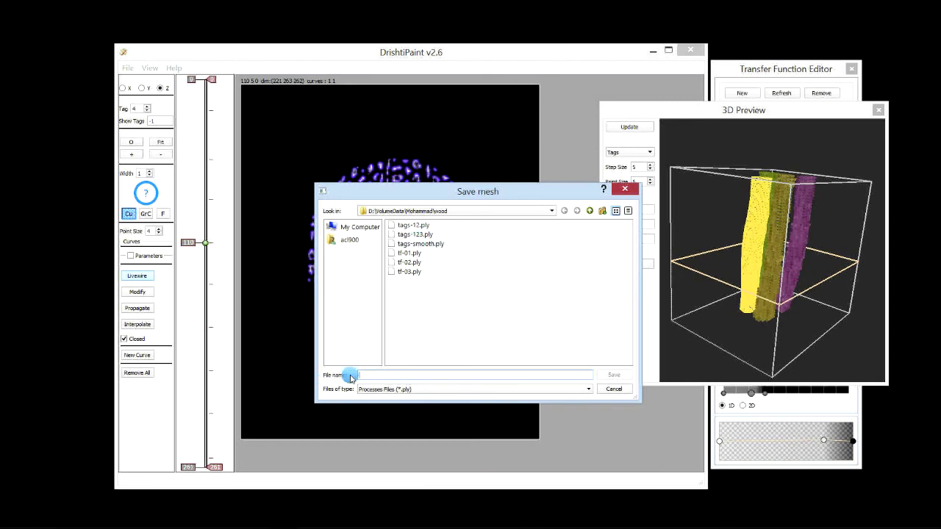
Step: Save the mesh as tag-4.ply in the wood folder, accepting the default hole-closing size and remaining mesh setting
left_click(375, 375)
type("tag")
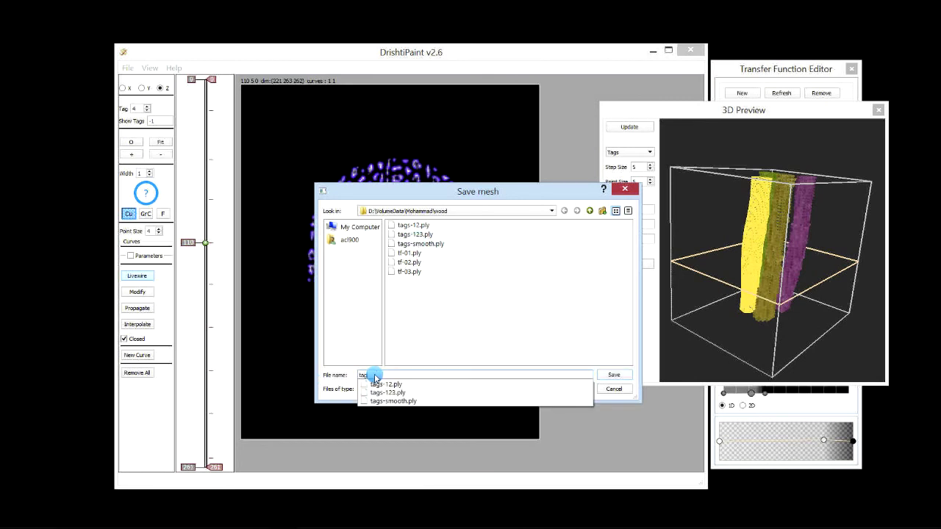
type("-")
key("Return")
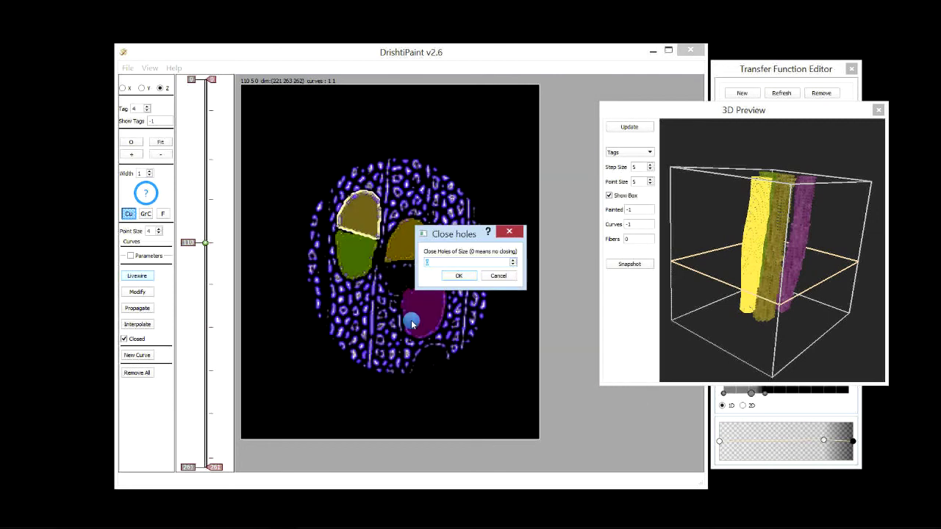
left_click(461, 275)
left_click(462, 272)
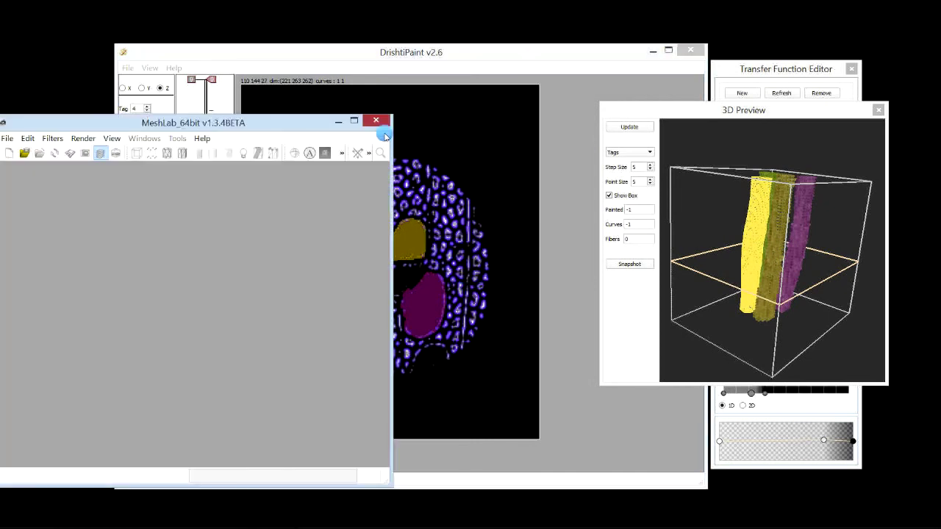
Step: Switch to MeshLab, load tag-4.ply from the wood folder, rotate the mesh to inspect it, and move the window aside
left_click_drag(204, 120, 342, 113)
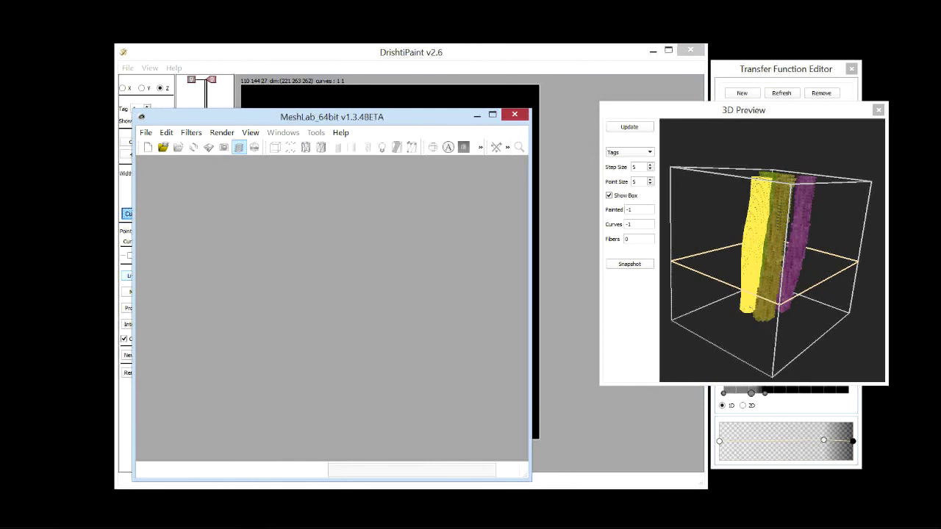
left_click_drag(537, 151, 588, 157)
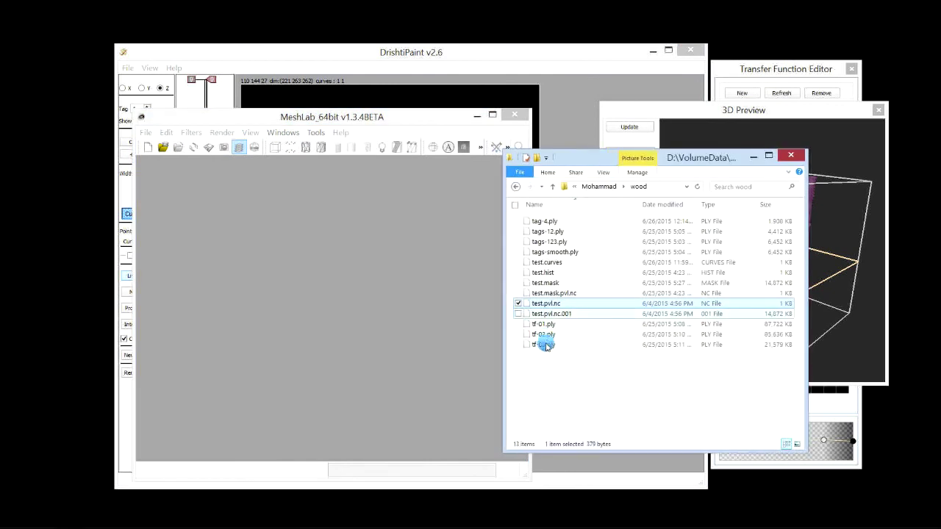
left_click_drag(551, 221, 380, 231)
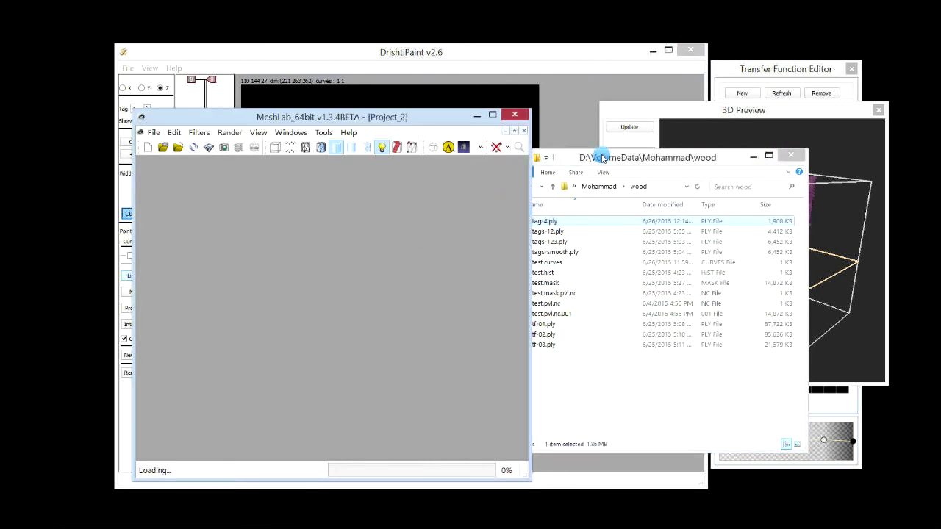
left_click_drag(614, 160, 2, 250)
left_click_drag(383, 302, 465, 216)
left_click_drag(428, 120, 0, 144)
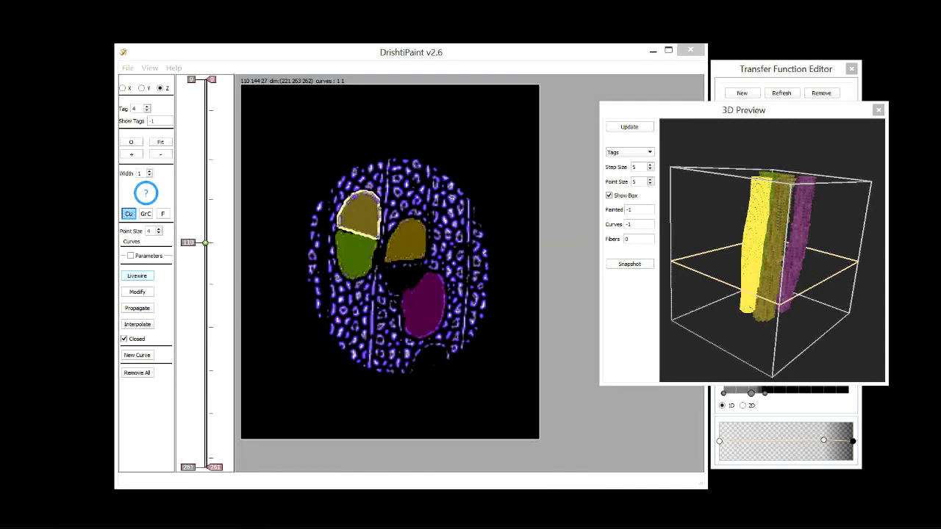